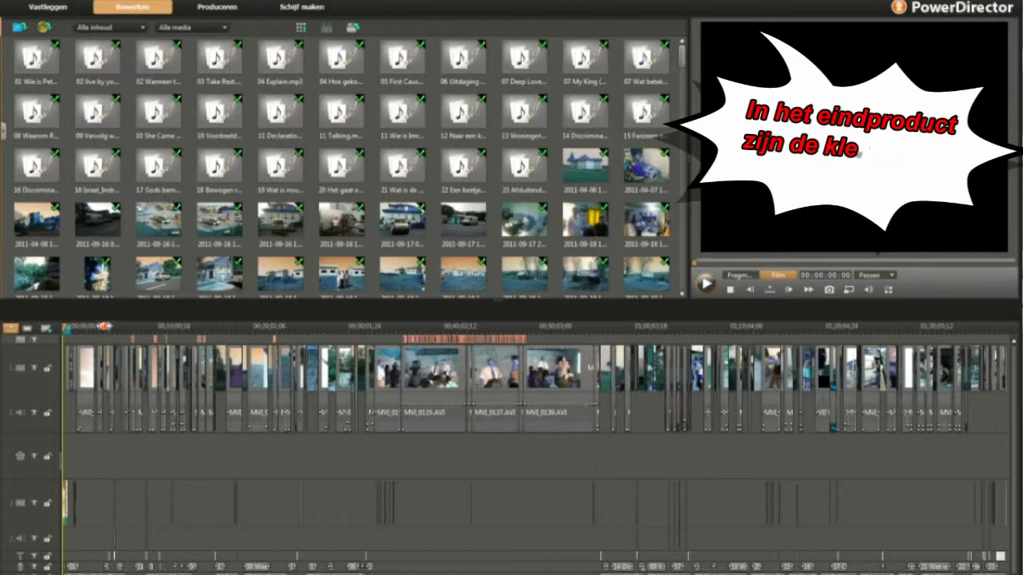
# Survey the whole project timeline at several zoom levels, moving the playhead to the film's end and back to the start
pyautogui.scroll(3, 536, 384)
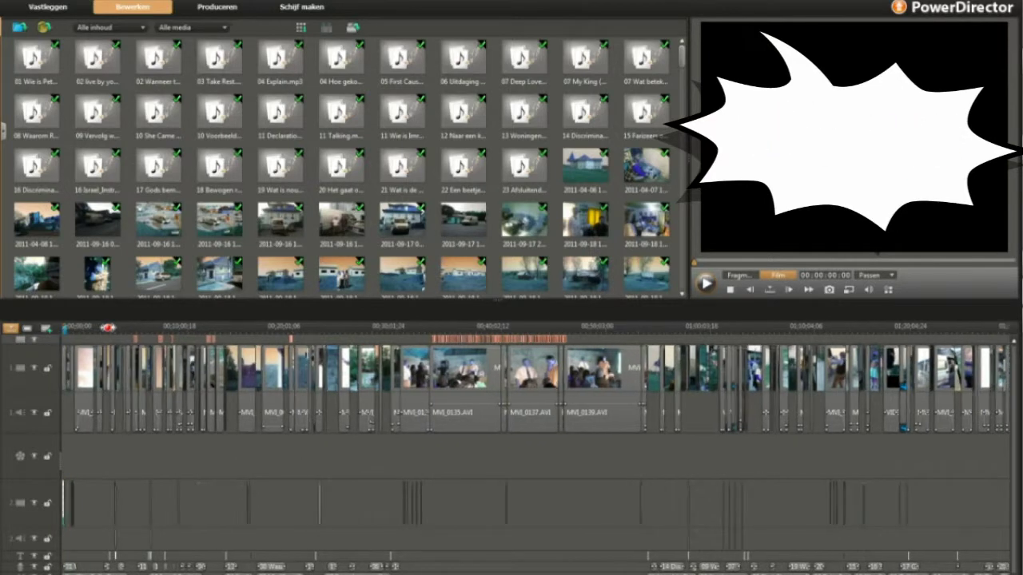
pyautogui.scroll(4, 536, 384)
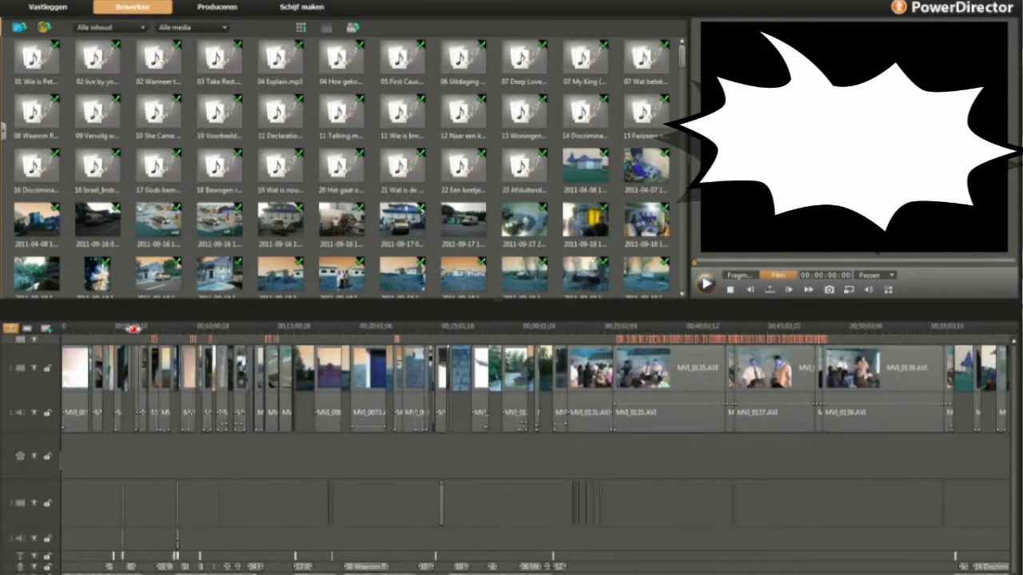
pyautogui.scroll(-6, 535, 383)
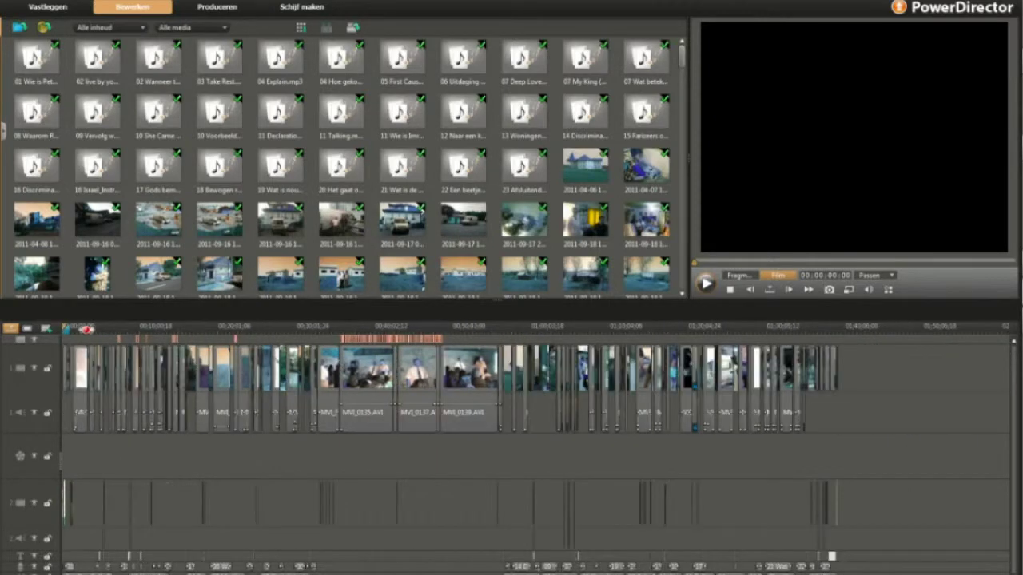
pyautogui.scroll(6, 535, 384)
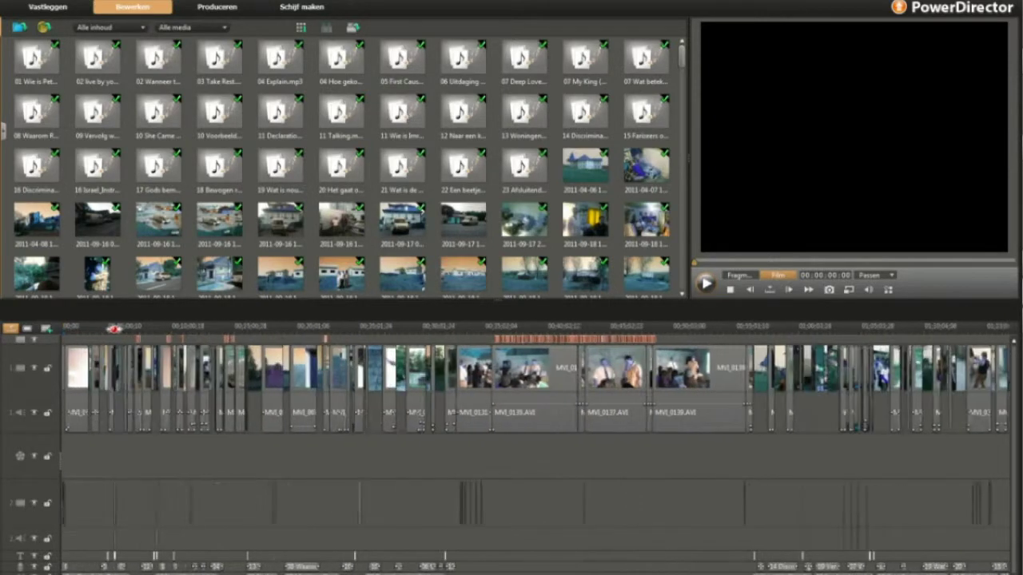
pyautogui.scroll(-3, 536, 383)
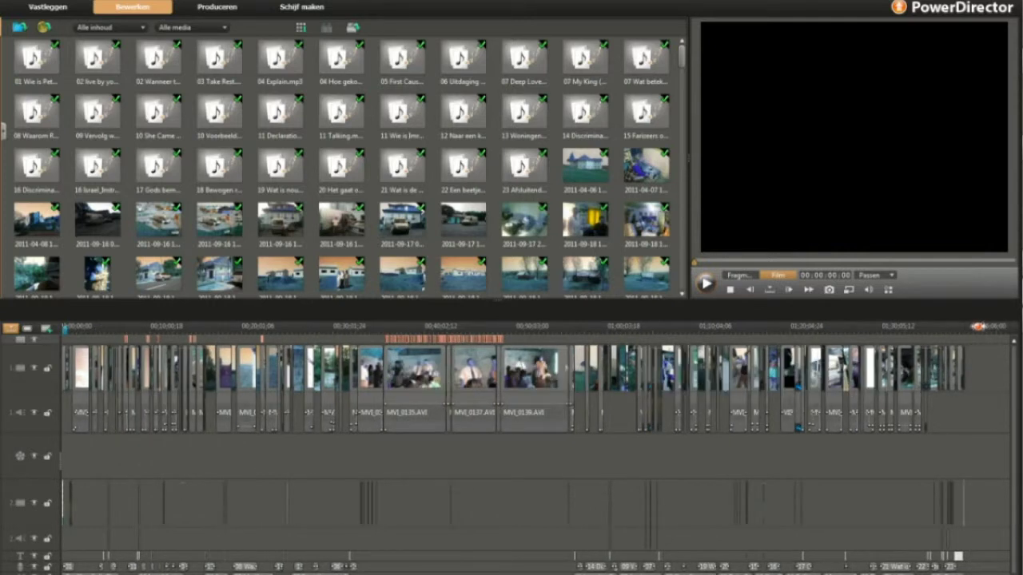
pyautogui.click(964, 330)
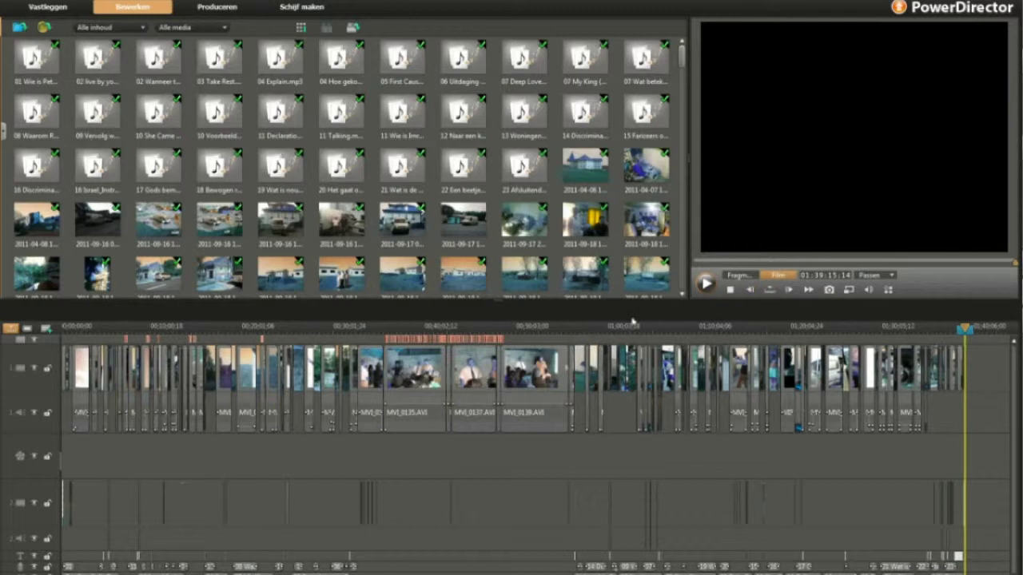
pyautogui.click(729, 289)
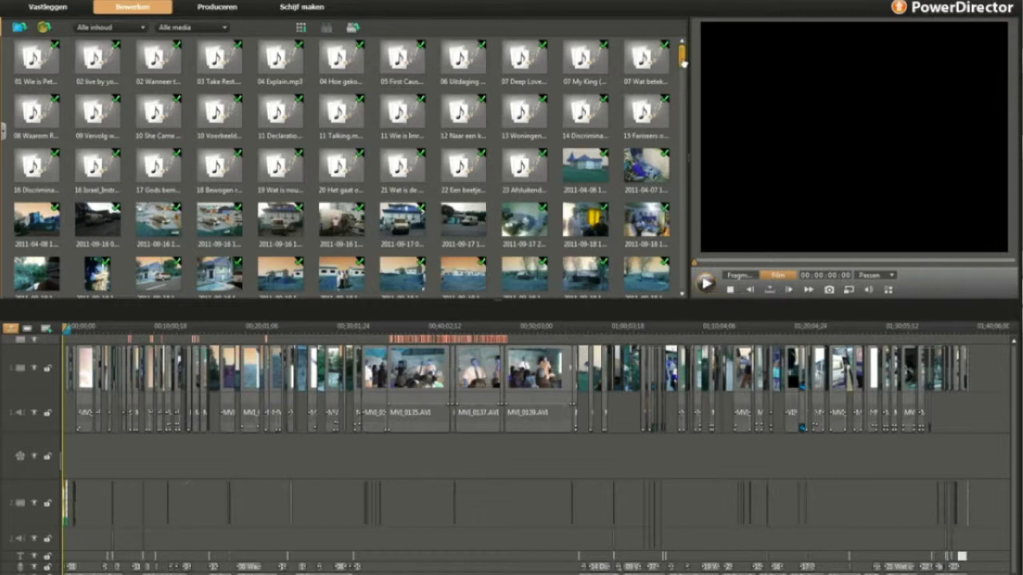
# Look through the media library down to its last files and play the film from the beginning
pyautogui.moveTo(683, 61); pyautogui.dragTo(683, 292)
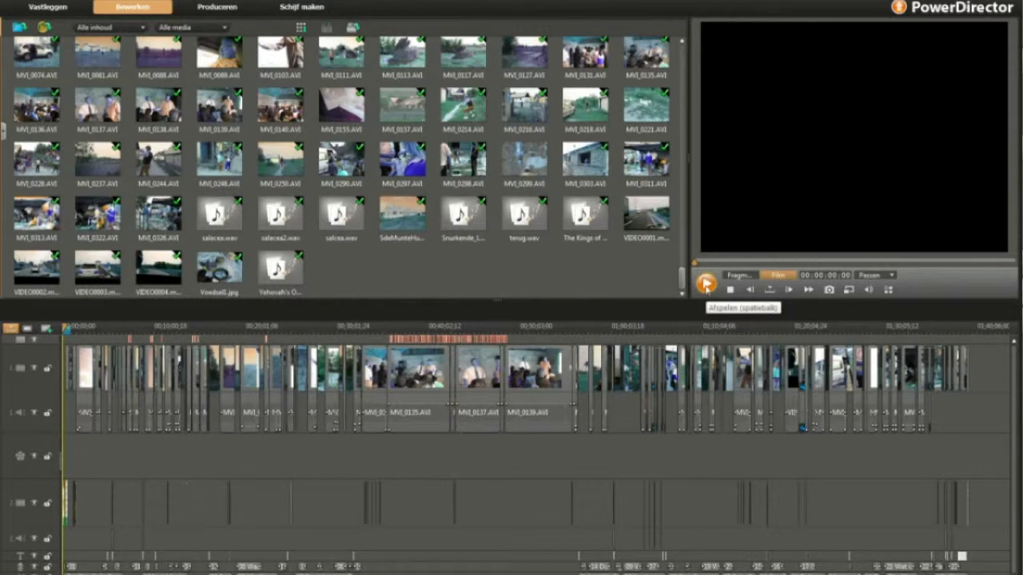
pyautogui.click(705, 286)
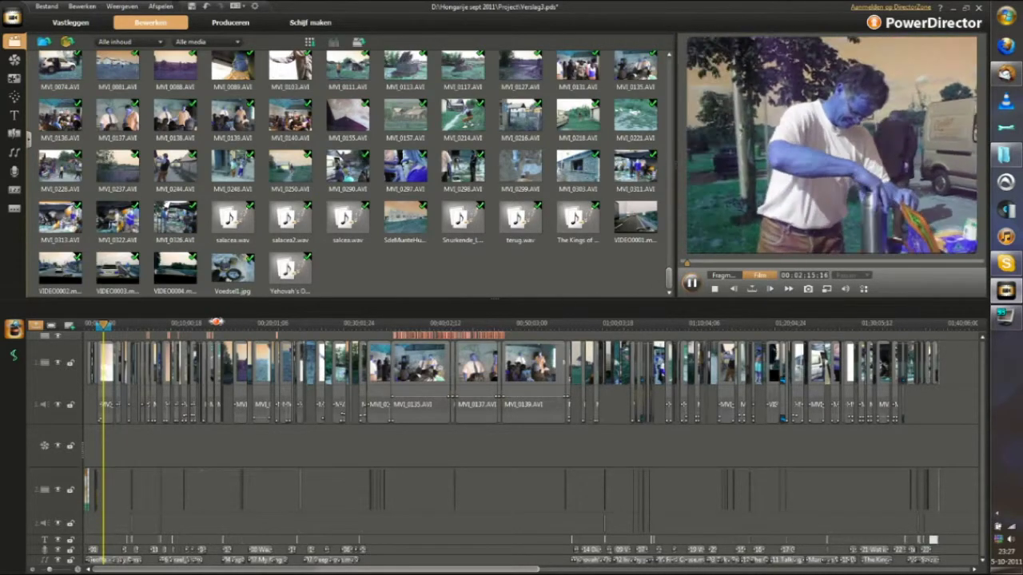
# Zoom the timeline in on the film's opening minutes, stop playback, and adjust track heights and timeline area so all tracks show clearly
pyautogui.scroll(2, 212, 324)
pyautogui.scroll(4, 301, 327)
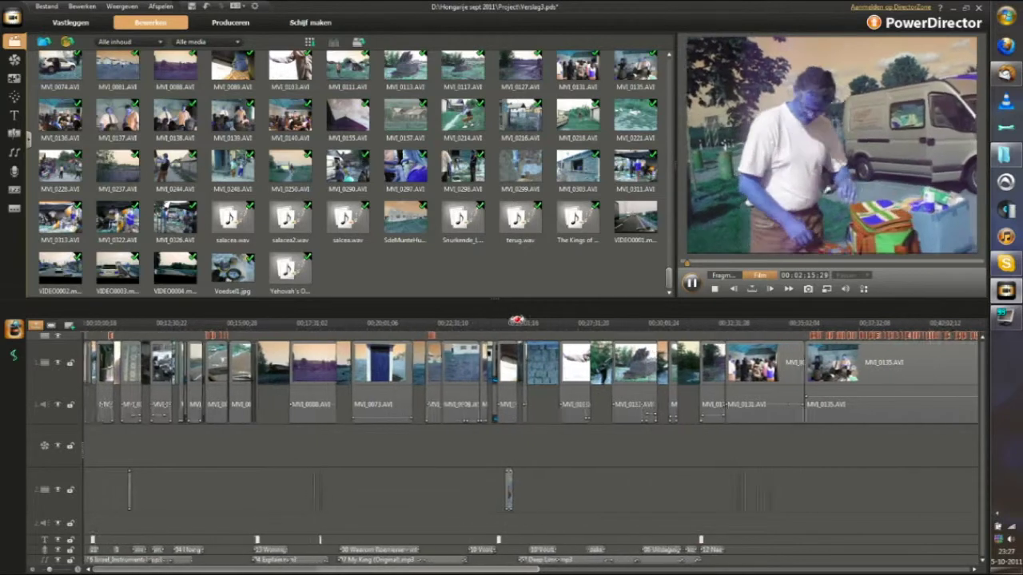
pyautogui.scroll(4, 313, 325)
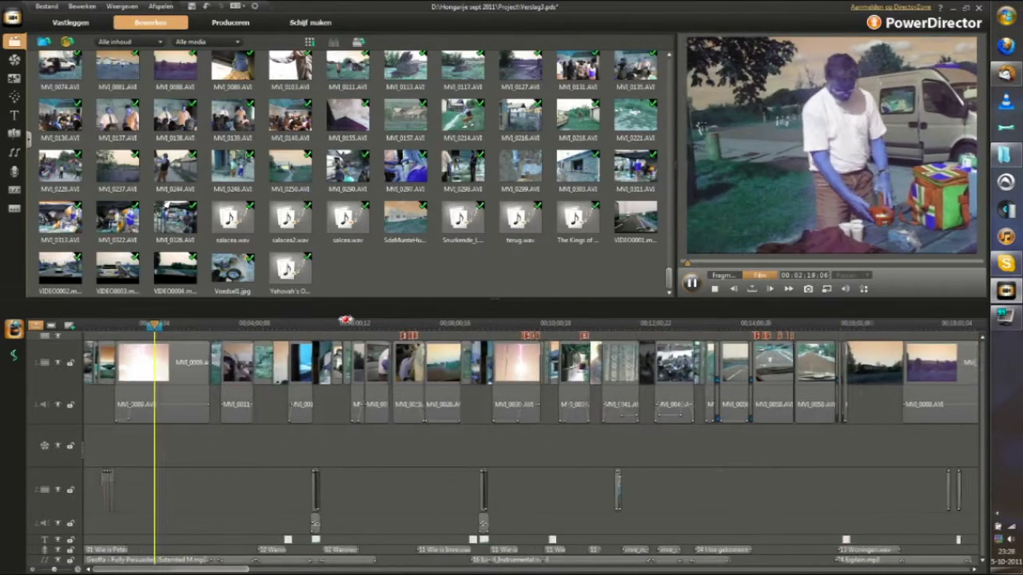
pyautogui.scroll(3, 237, 323)
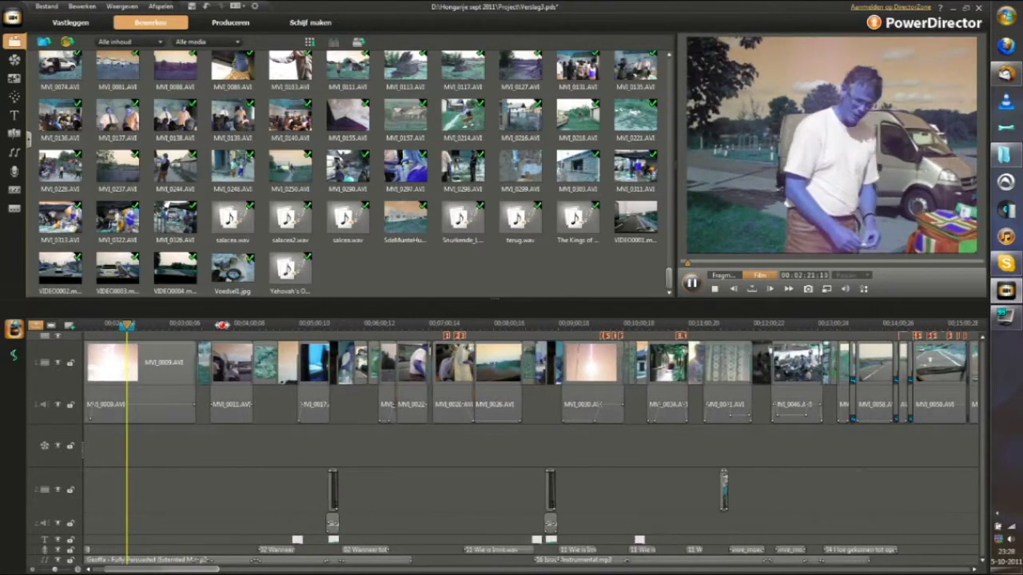
pyautogui.scroll(2, 260, 328)
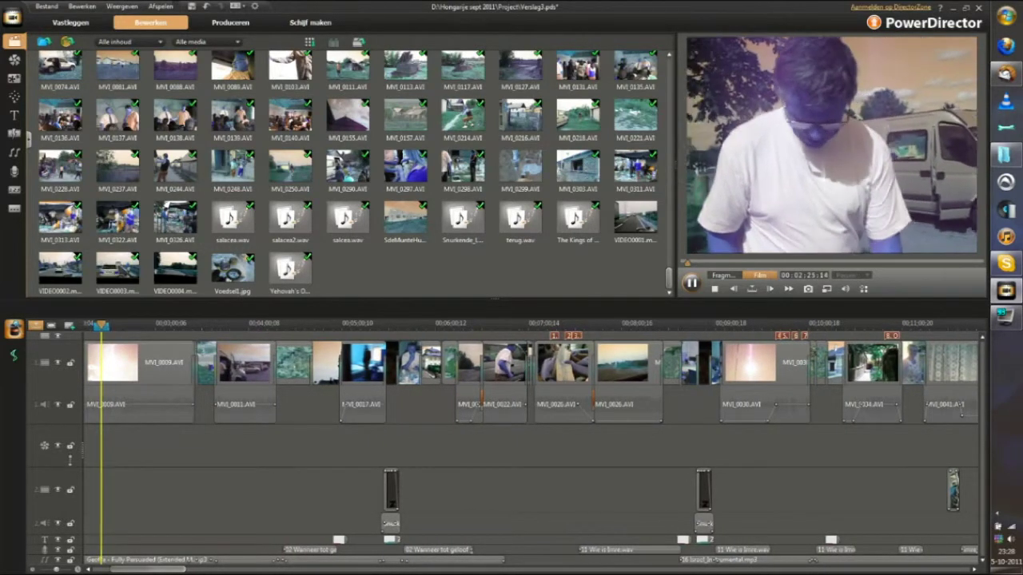
pyautogui.moveTo(70, 475); pyautogui.dragTo(70, 442)
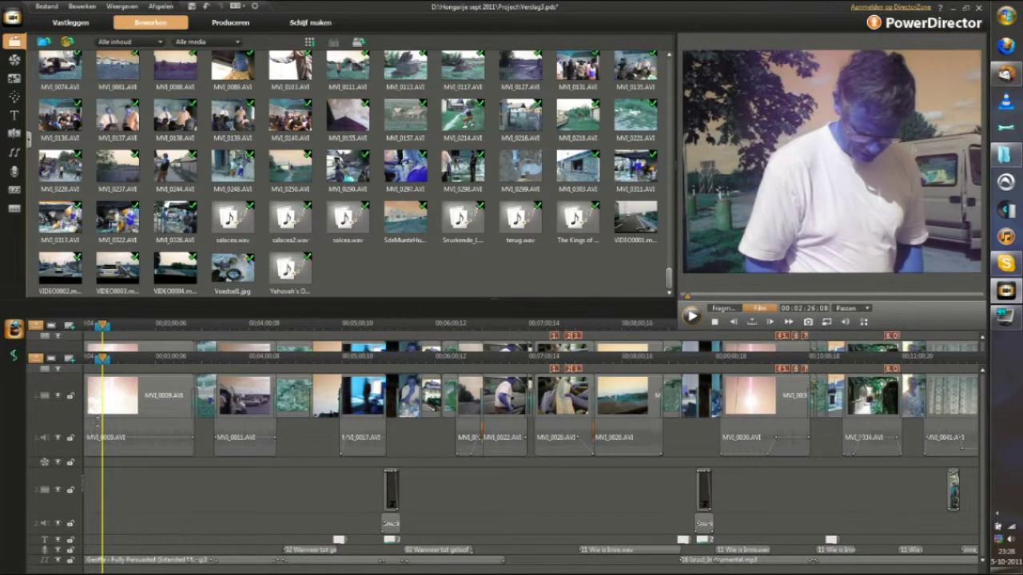
pyautogui.click(692, 317)
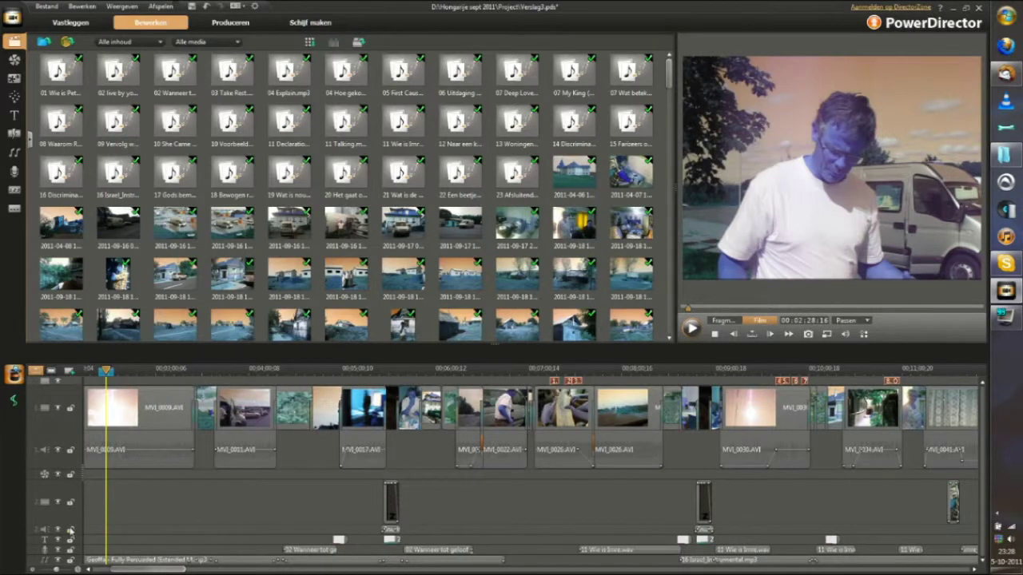
pyautogui.scroll(-1, 80, 537)
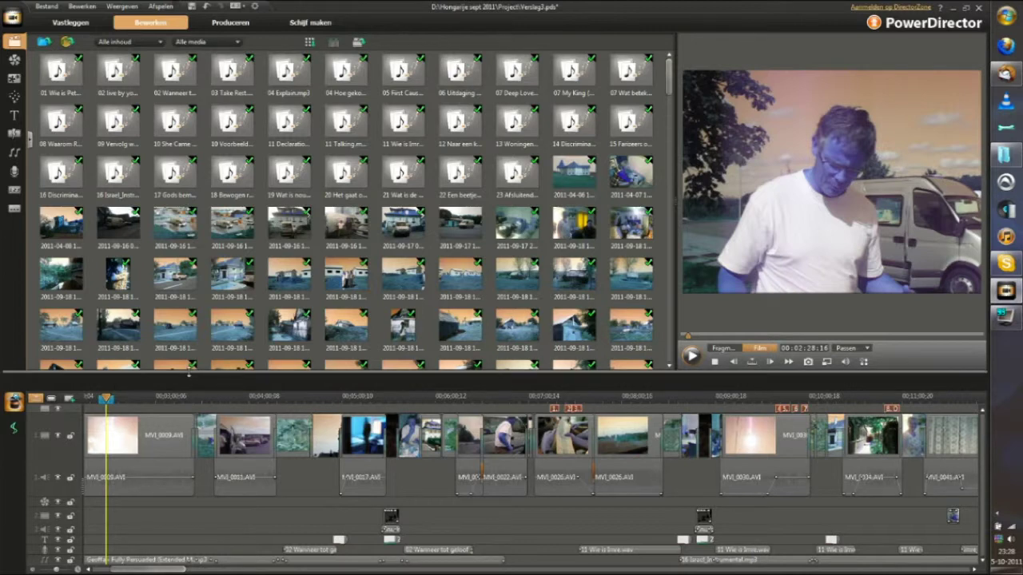
pyautogui.moveTo(190, 372); pyautogui.dragTo(190, 220)
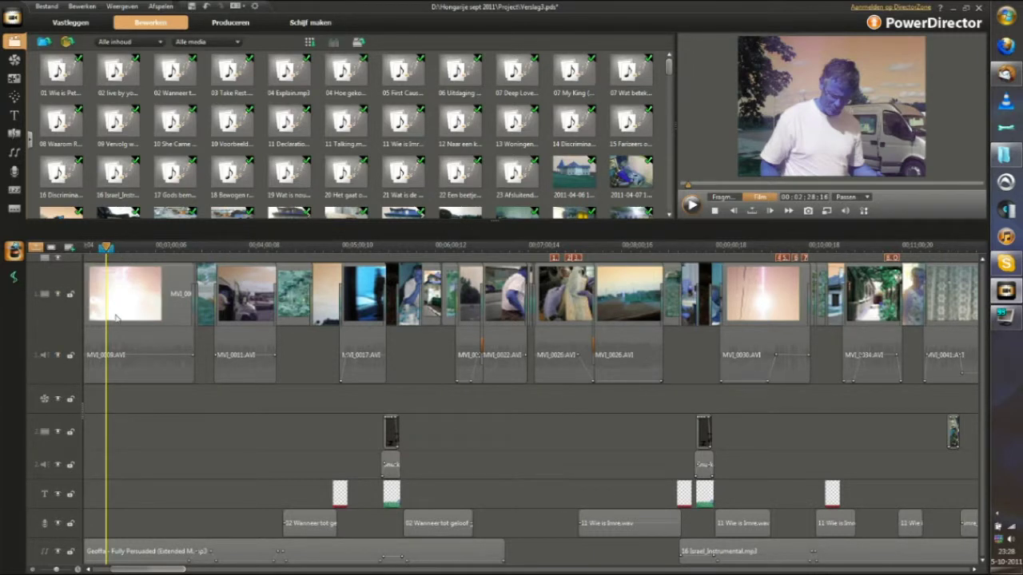
# Play the film from about 00;03;16 through the transitions between MVI_0009.AVI and MVI_0011.AVI, and pause in MVI_0011.AVI
pyautogui.moveTo(108, 248); pyautogui.dragTo(186, 248)
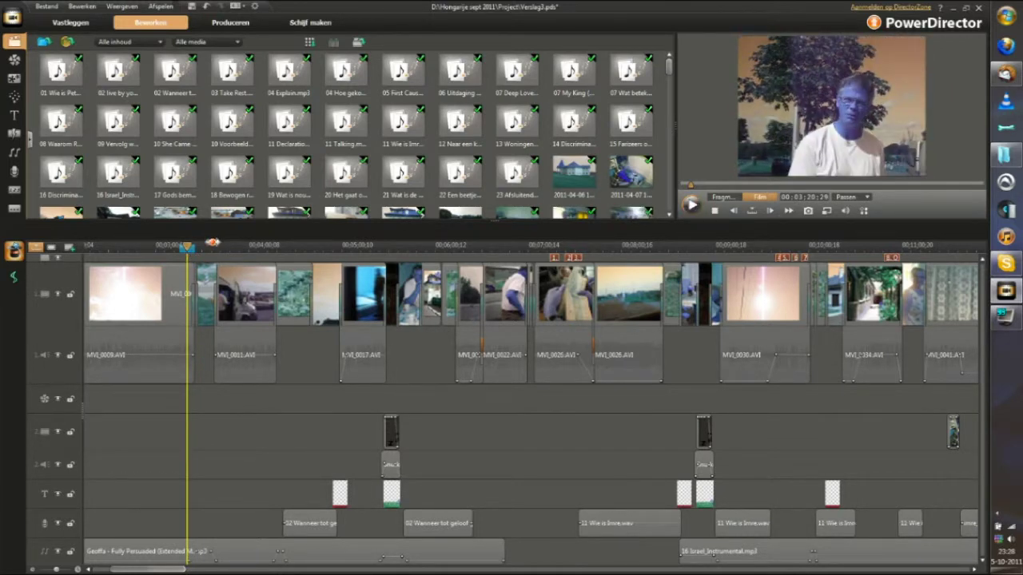
pyautogui.scroll(4, 212, 244)
pyautogui.scroll(2, 216, 246)
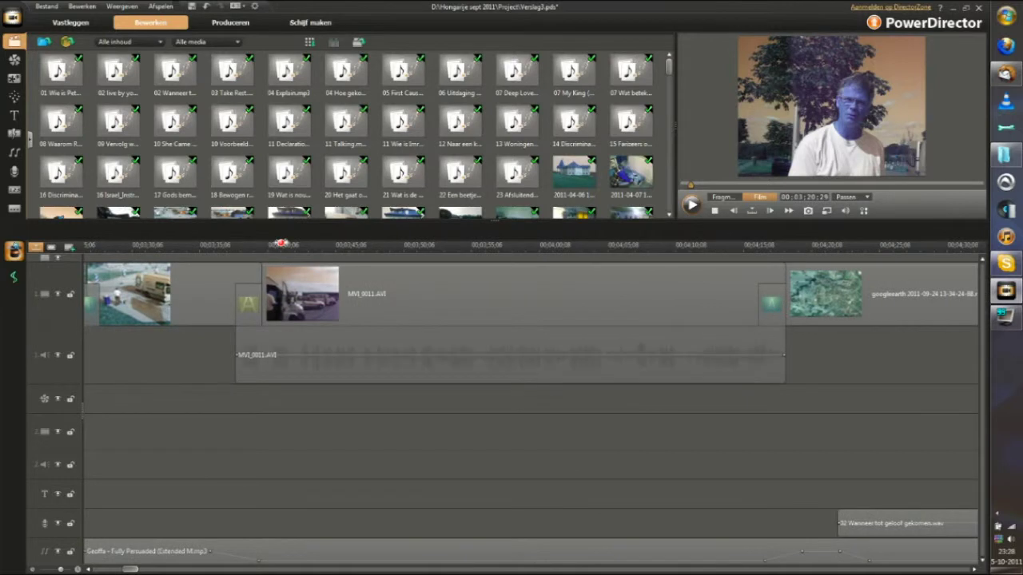
pyautogui.moveTo(125, 570); pyautogui.dragTo(128, 571)
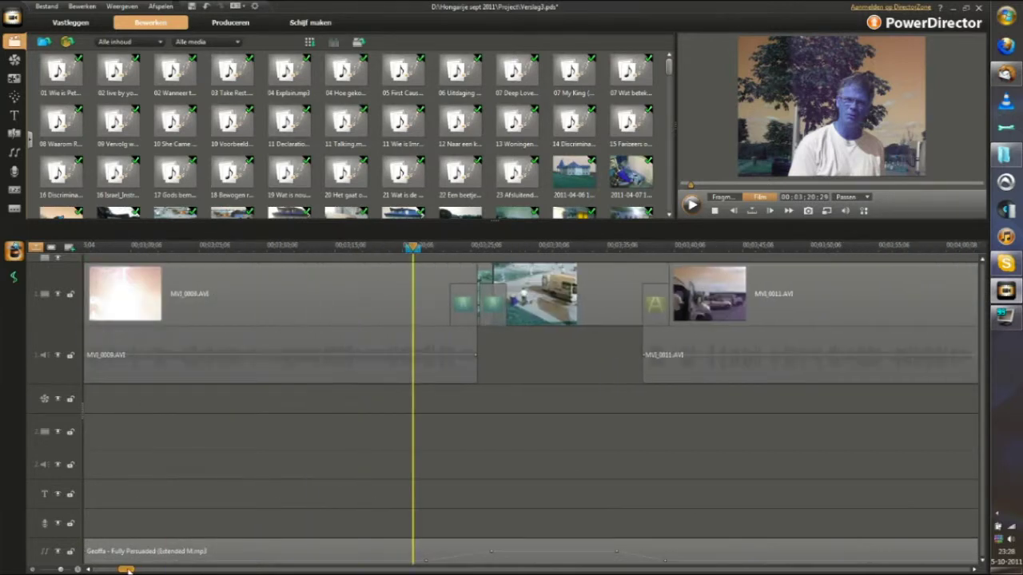
pyautogui.click(562, 304)
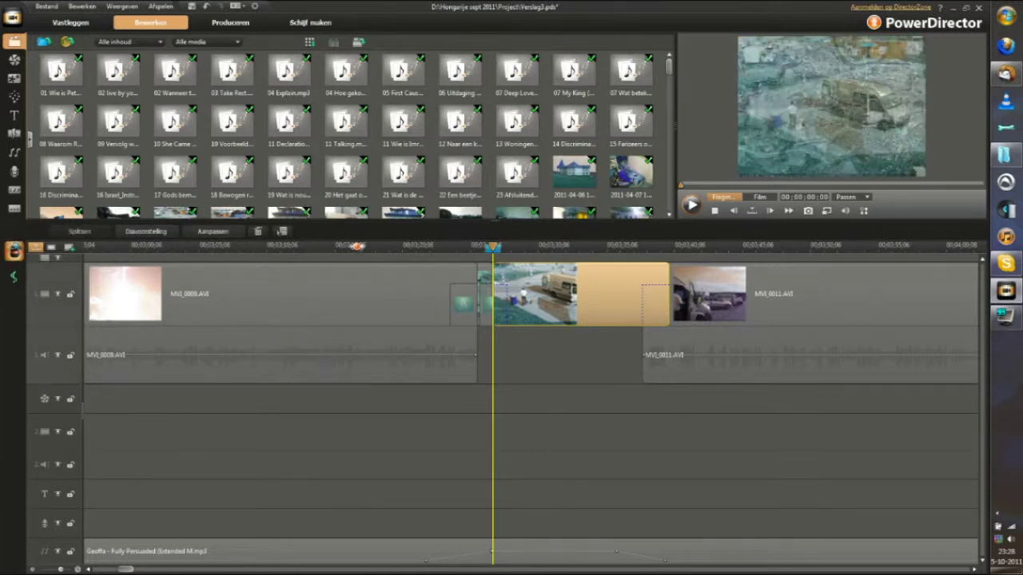
pyautogui.click(364, 247)
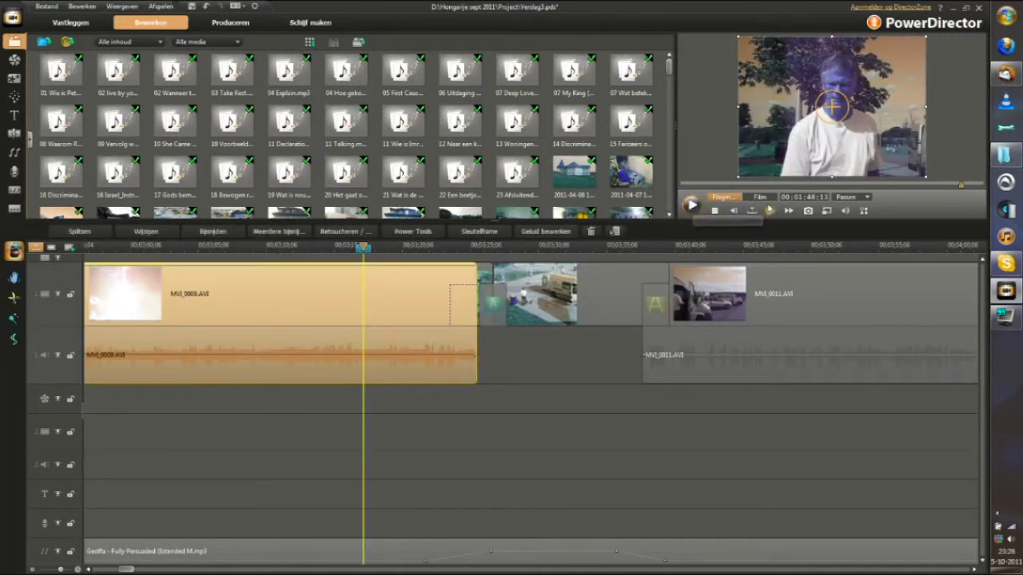
pyautogui.click(759, 198)
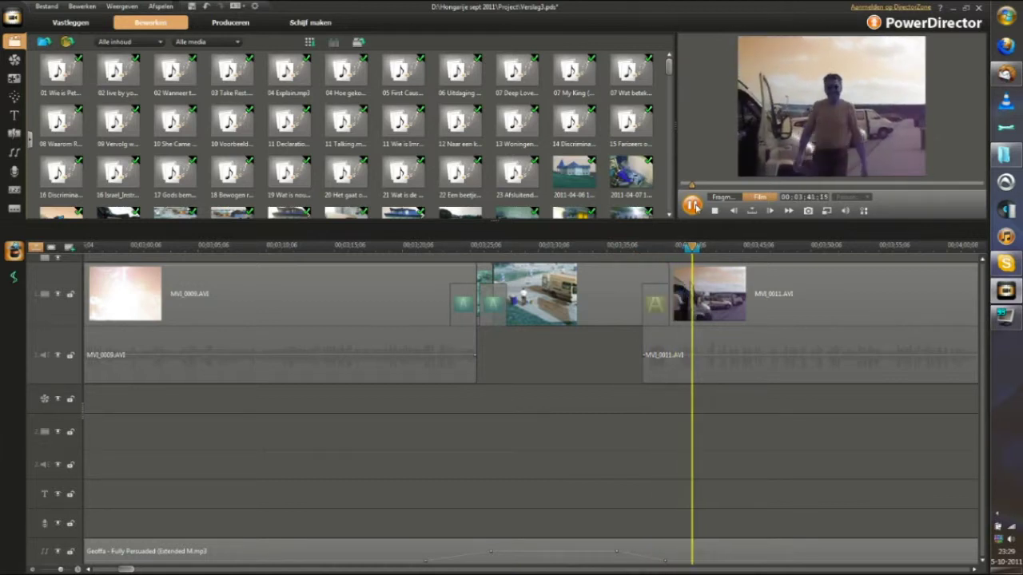
pyautogui.click(692, 206)
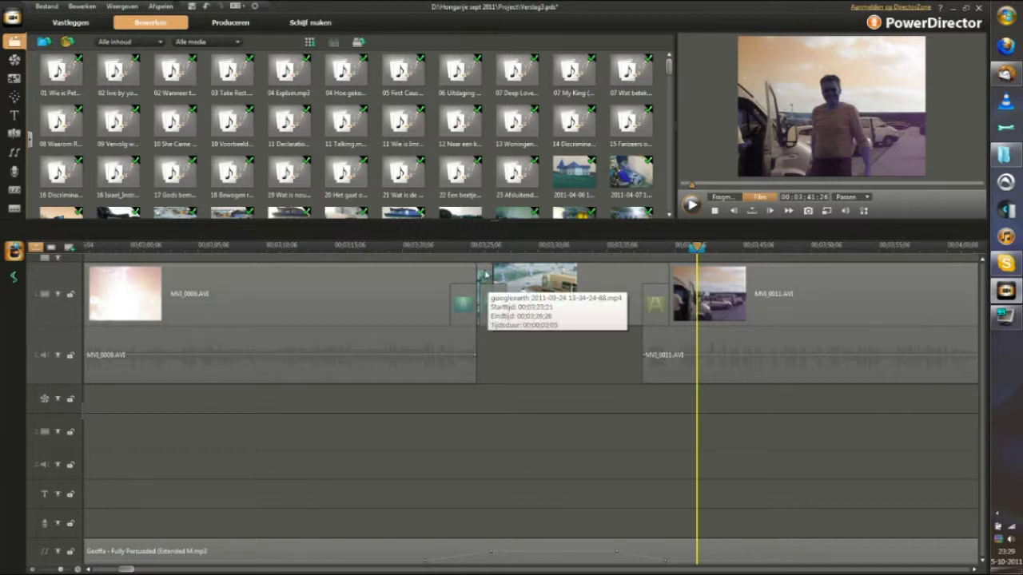
# Examine the van clip between MVI_0009.AVI and MVI_0011.AVI and the volume curve of the Fully Persuaded music clip
pyautogui.click(600, 302)
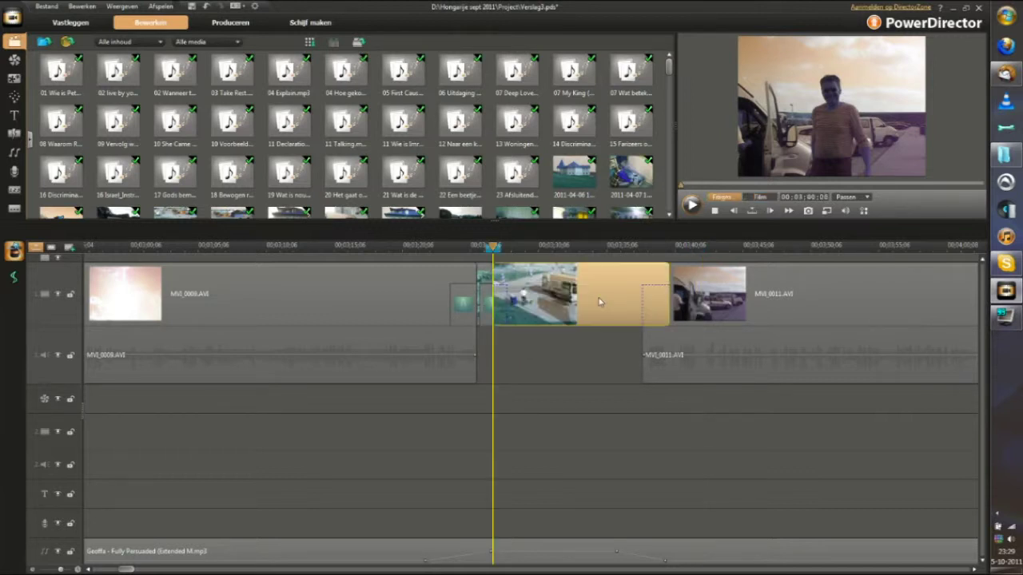
pyautogui.click(531, 297)
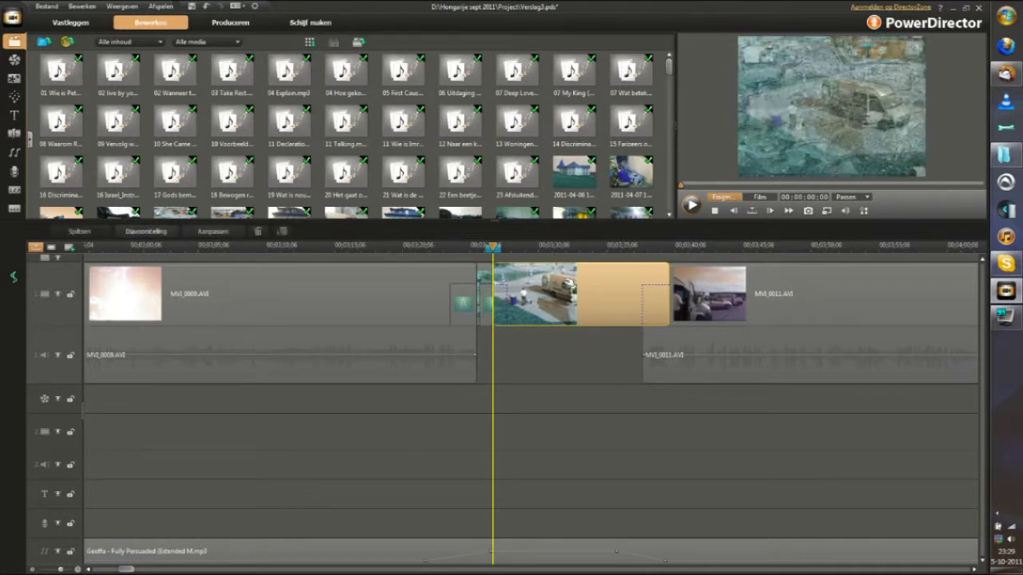
pyautogui.click(423, 555)
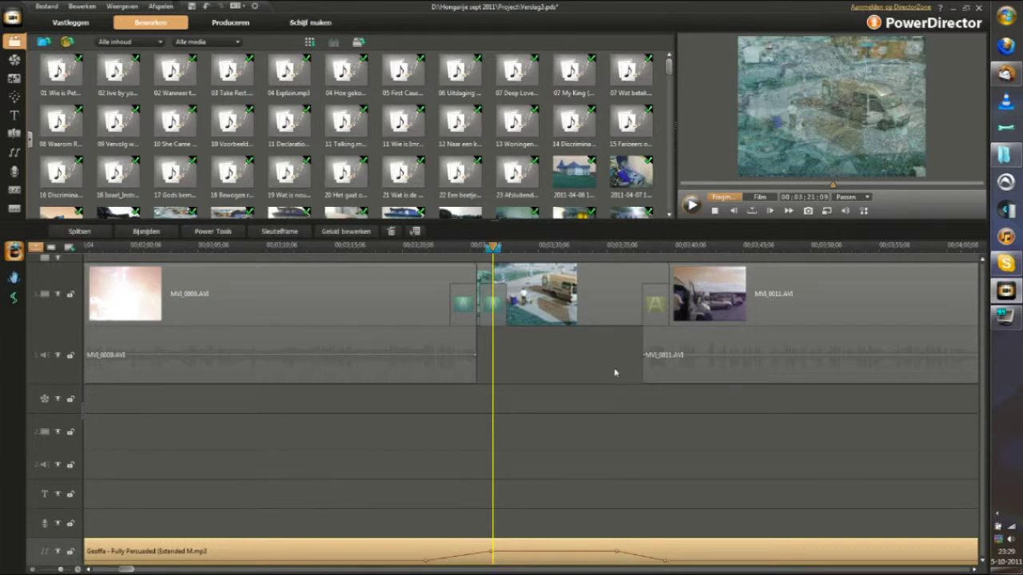
# Zoom the timeline out, check the frame near 00;04;52, and play from about 00;05;14 through the ZATERDAG title
pyautogui.moveTo(621, 247); pyautogui.dragTo(534, 248)
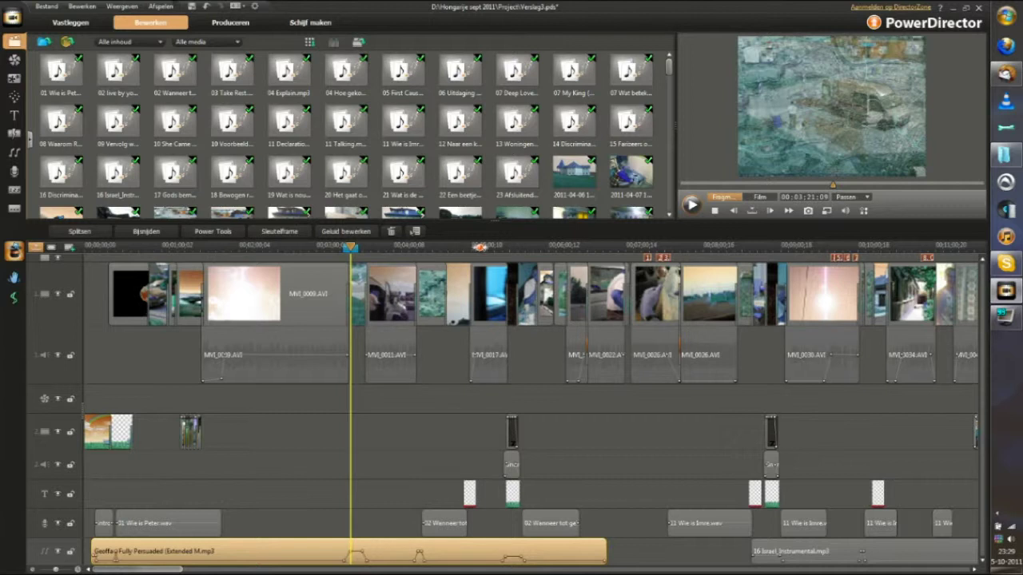
pyautogui.click(468, 246)
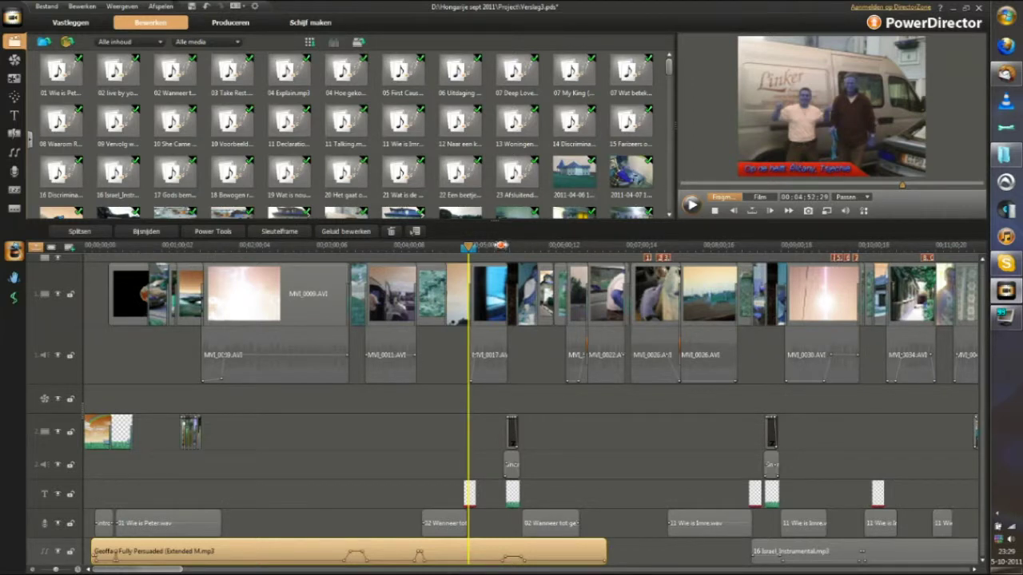
pyautogui.click(496, 246)
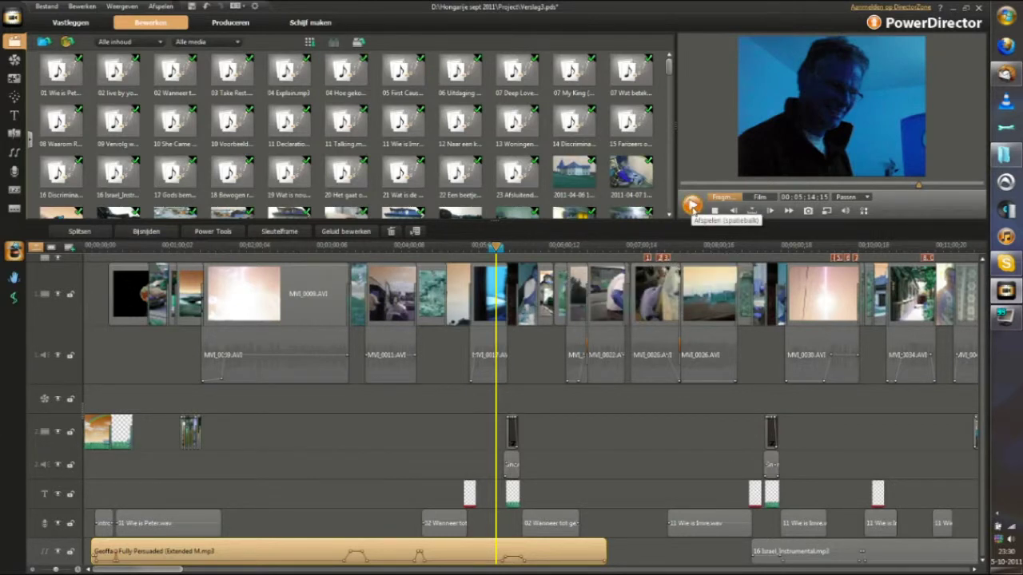
pyautogui.click(692, 205)
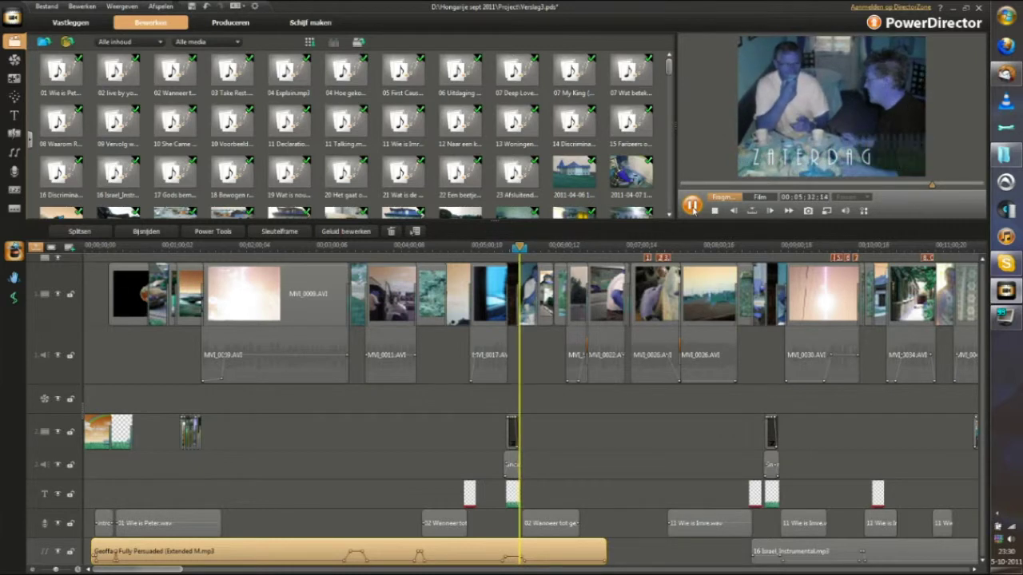
pyautogui.click(693, 209)
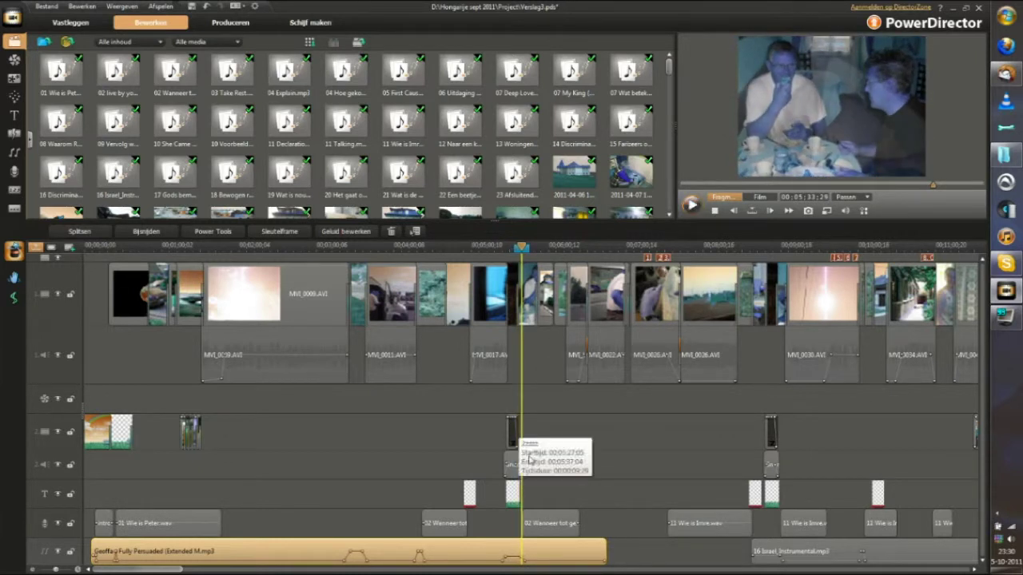
# Play the section around the middle of MVI_0030.AVI, just before its numbered chapter markers
pyautogui.moveTo(163, 570); pyautogui.dragTo(189, 571)
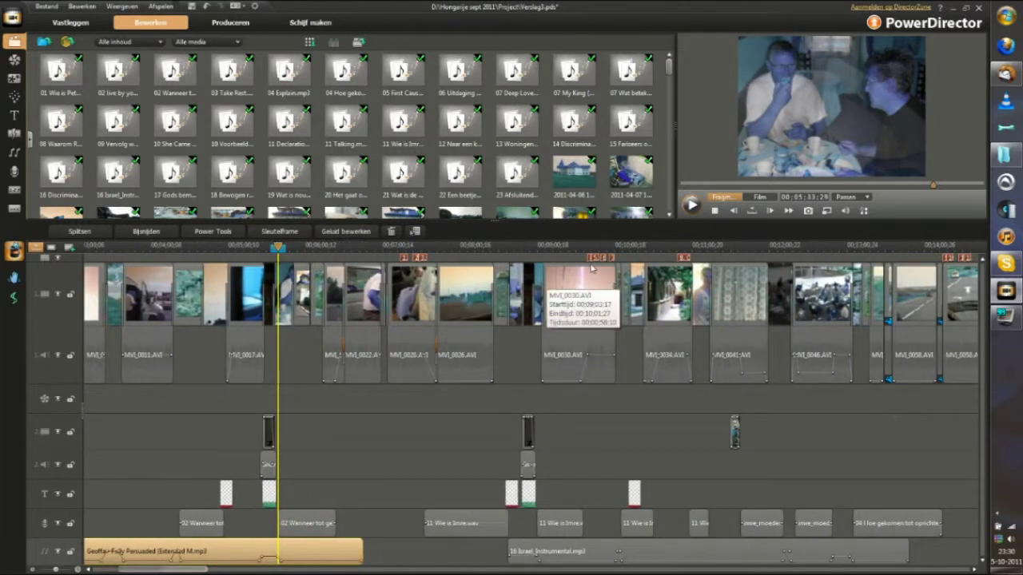
pyautogui.click(582, 247)
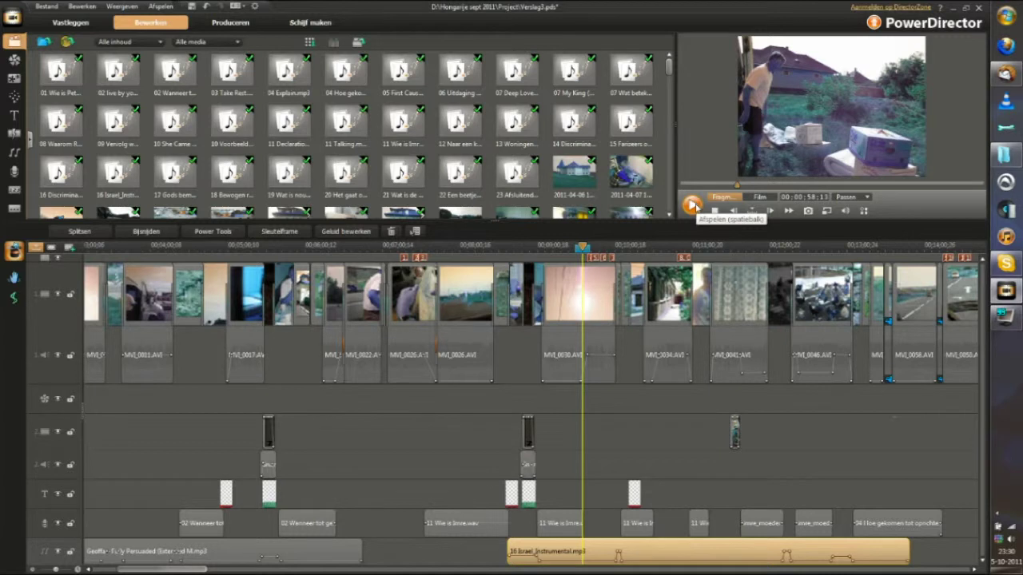
pyautogui.click(692, 206)
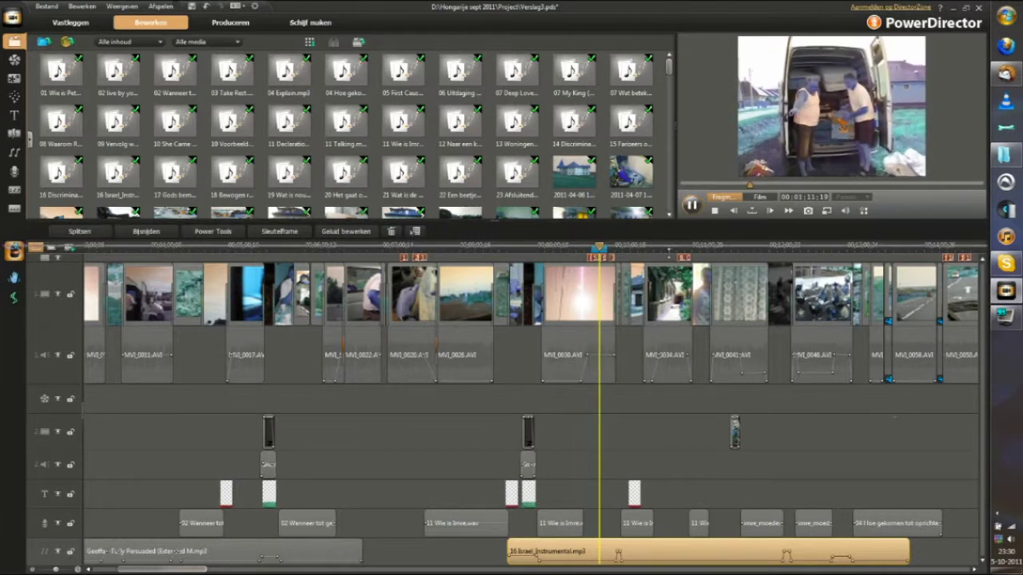
# Pause playback, then enlarge the media library and preview area and reduce the height of the first video and audio tracks
pyautogui.press('space')
pyautogui.moveTo(670, 223); pyautogui.dragTo(669, 277)
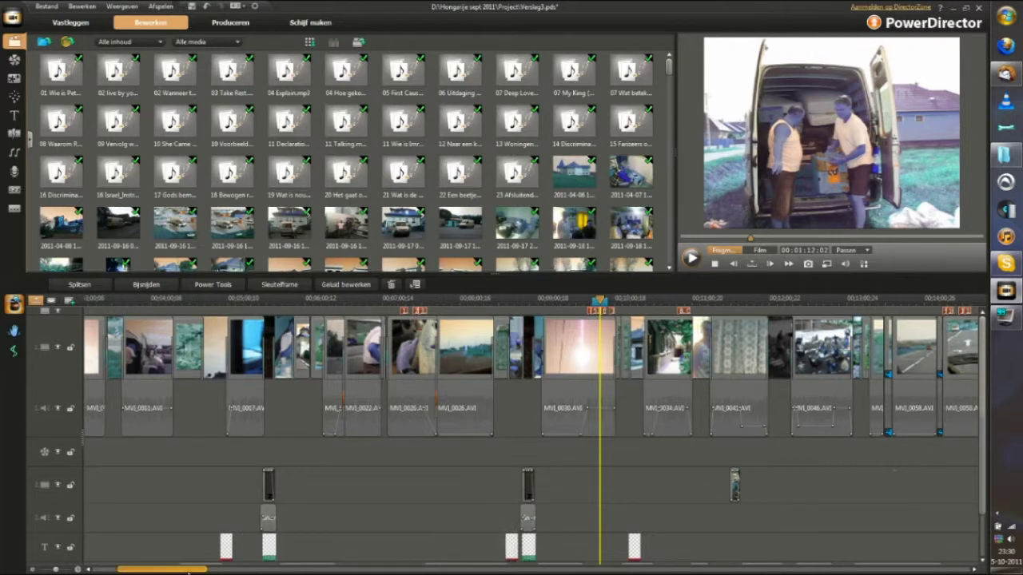
pyautogui.moveTo(187, 570); pyautogui.dragTo(269, 572)
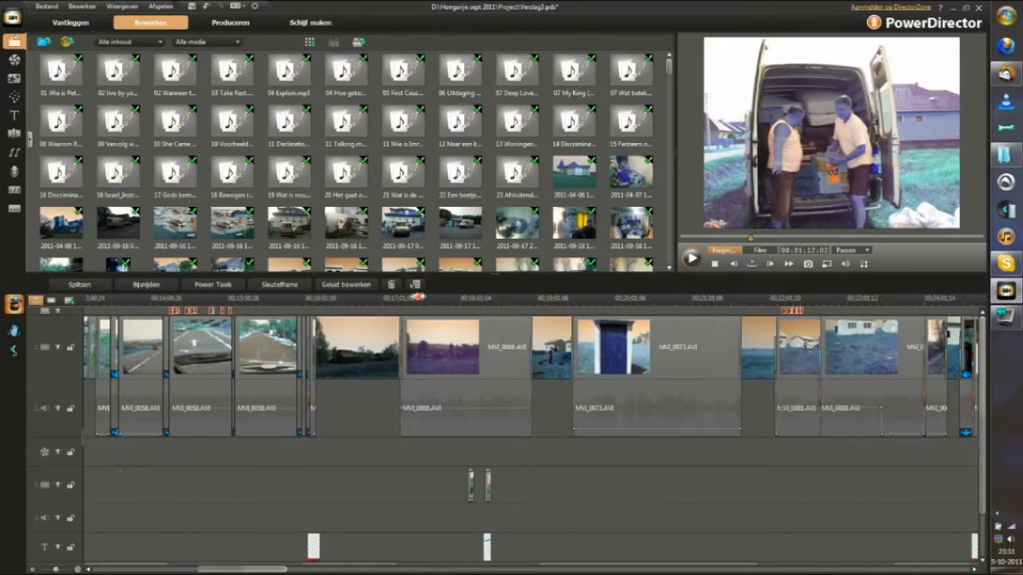
pyautogui.scroll(3, 419, 298)
pyautogui.moveTo(249, 571); pyautogui.dragTo(273, 571)
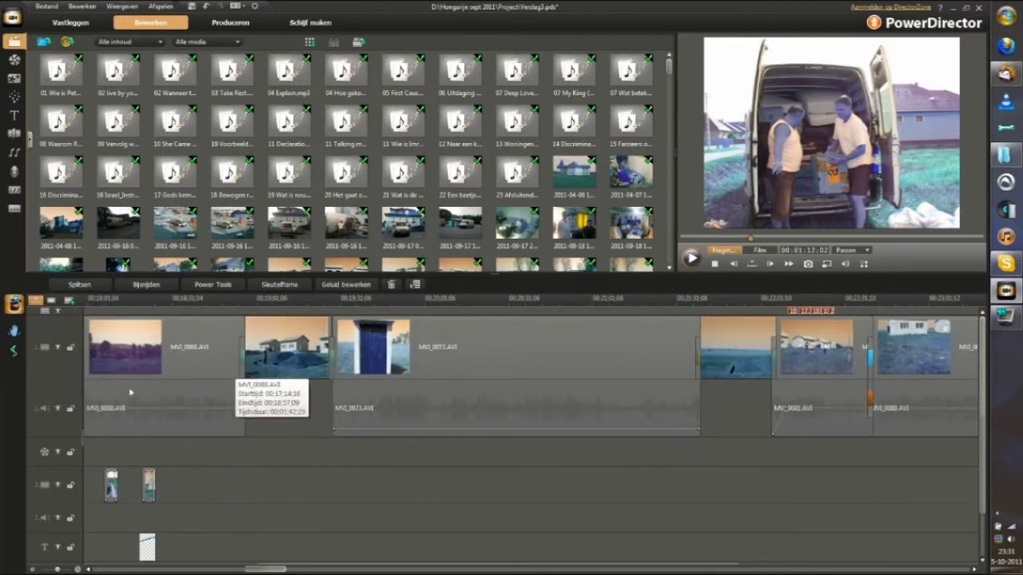
pyautogui.moveTo(64, 436); pyautogui.dragTo(67, 355)
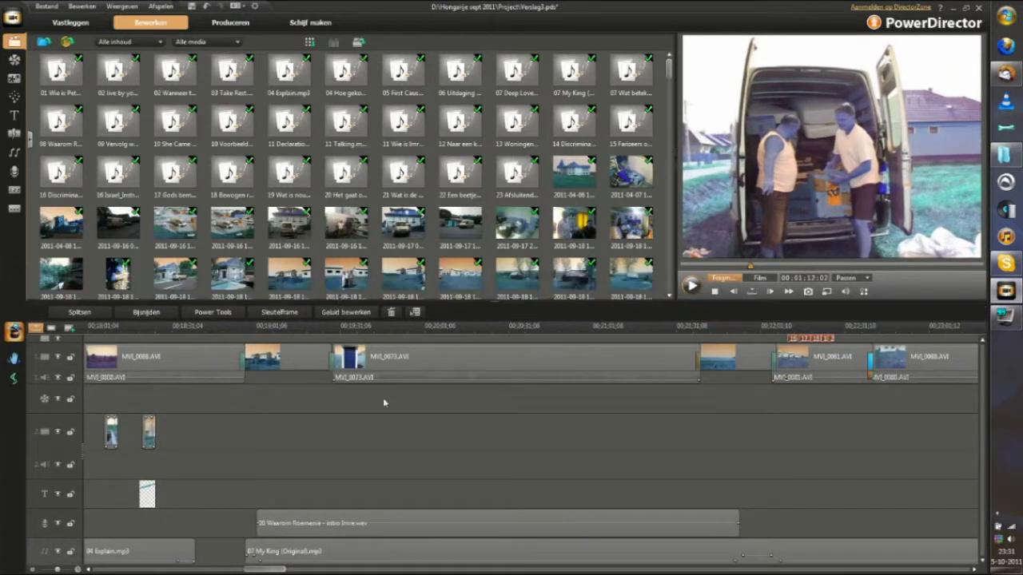
# Check the frame near 00;25;00 where the second video track's picture-in-picture overlays the main clip
pyautogui.moveTo(255, 571); pyautogui.dragTo(294, 572)
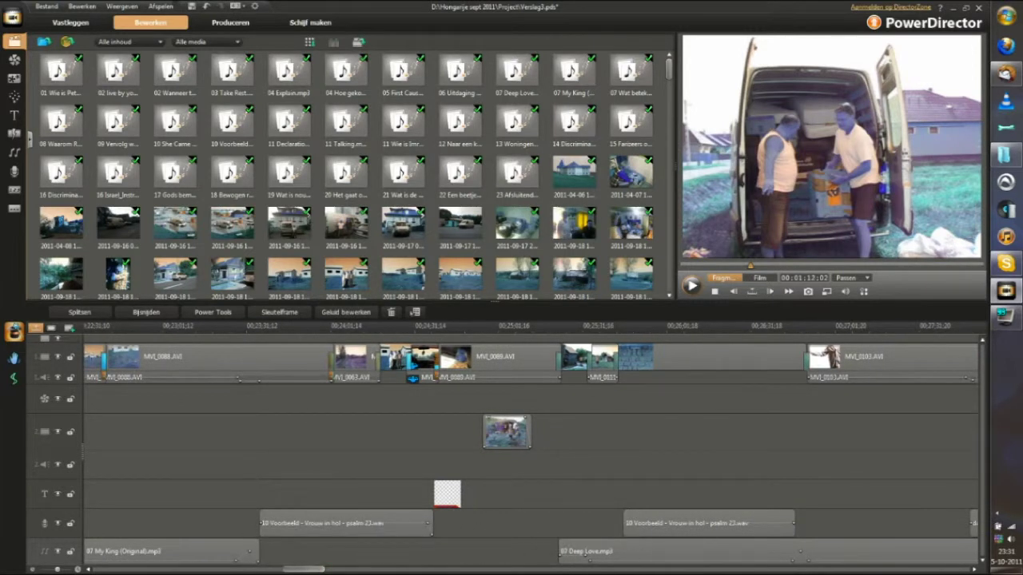
pyautogui.moveTo(296, 572); pyautogui.dragTo(309, 573)
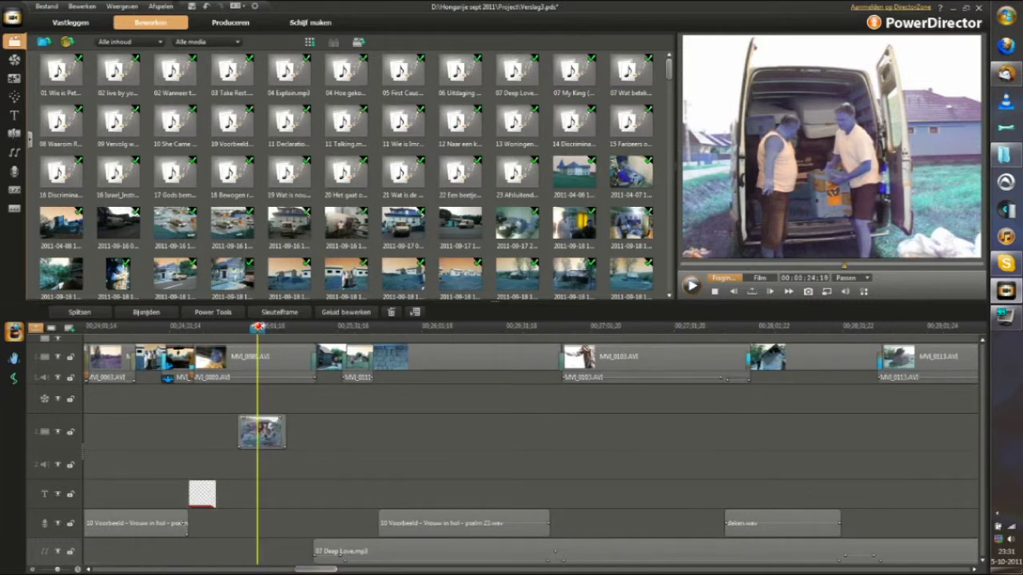
pyautogui.click(239, 359)
# Play the subtitled section of MVI_0135.AVI from about 00;41;23 and pause shortly before the clip's end
pyautogui.moveTo(313, 570); pyautogui.dragTo(445, 569)
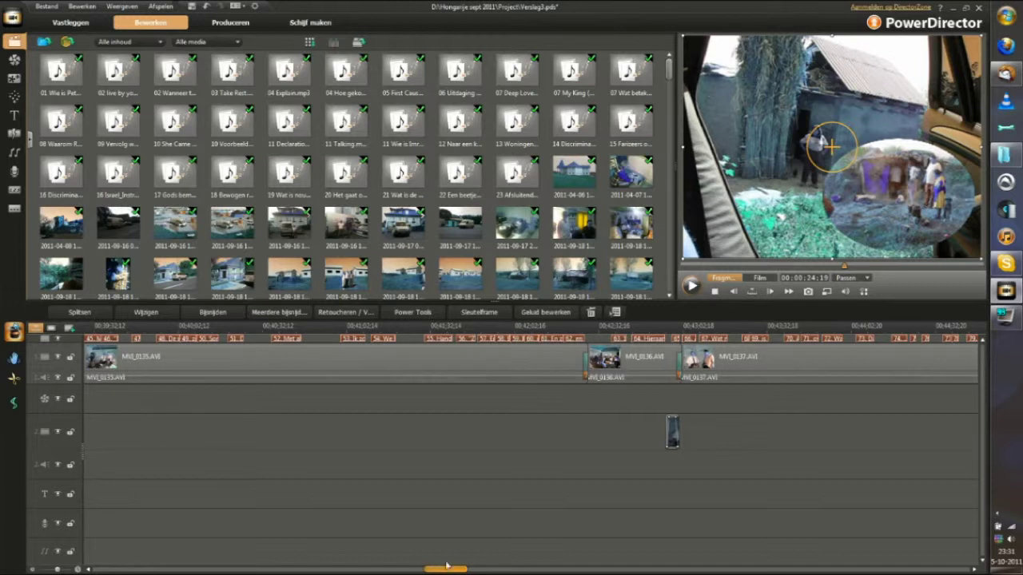
pyautogui.click(420, 326)
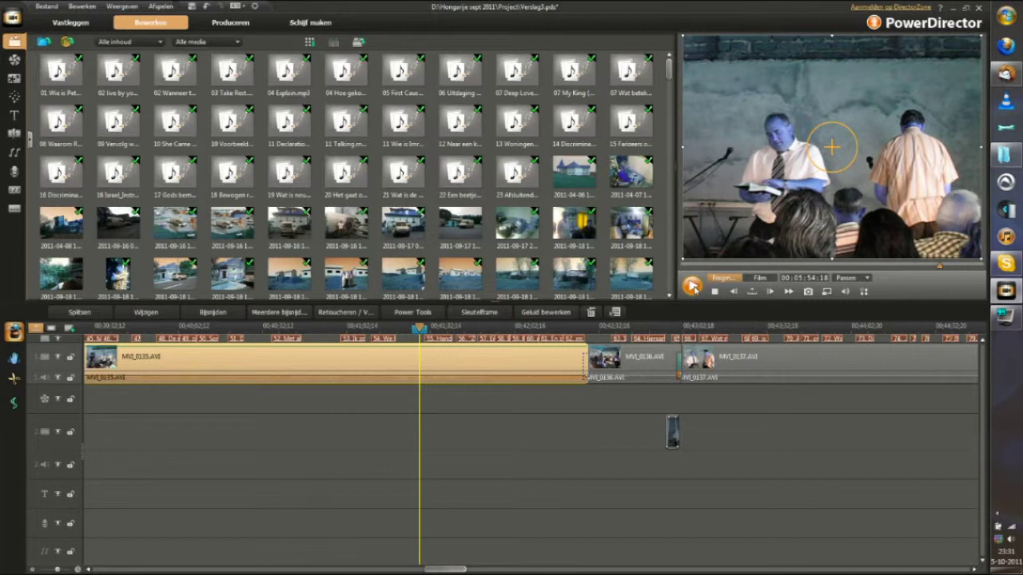
pyautogui.click(693, 287)
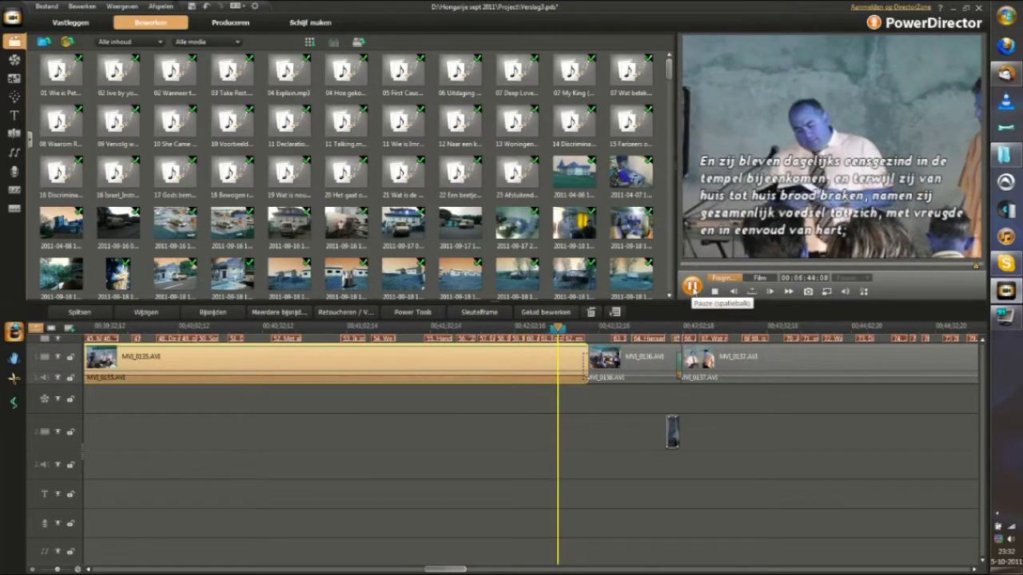
pyautogui.click(692, 287)
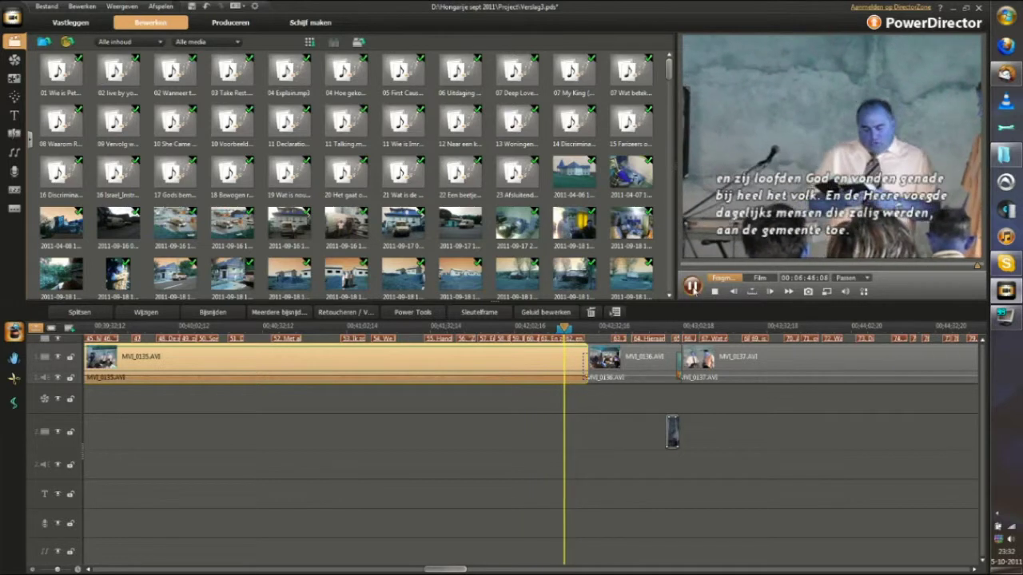
# Examine the timeline from the numbered subtitle markers above MVI_0137.AVI through to the VIDEO0002.mp4 clips, including overlays, titles, narration and music
pyautogui.hscroll(6, 531, 447)
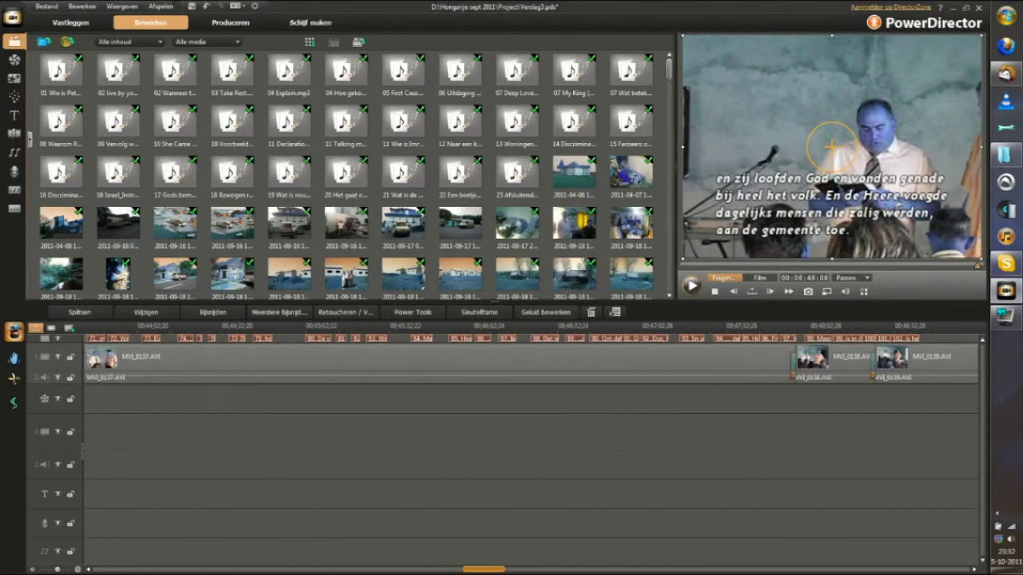
pyautogui.hscroll(6, 531, 448)
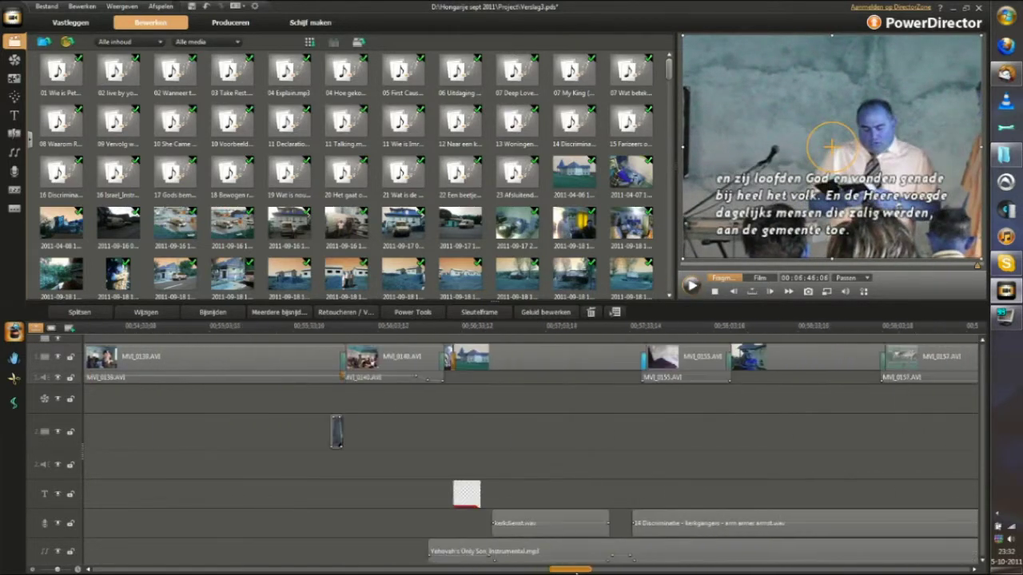
pyautogui.hscroll(2, 532, 448)
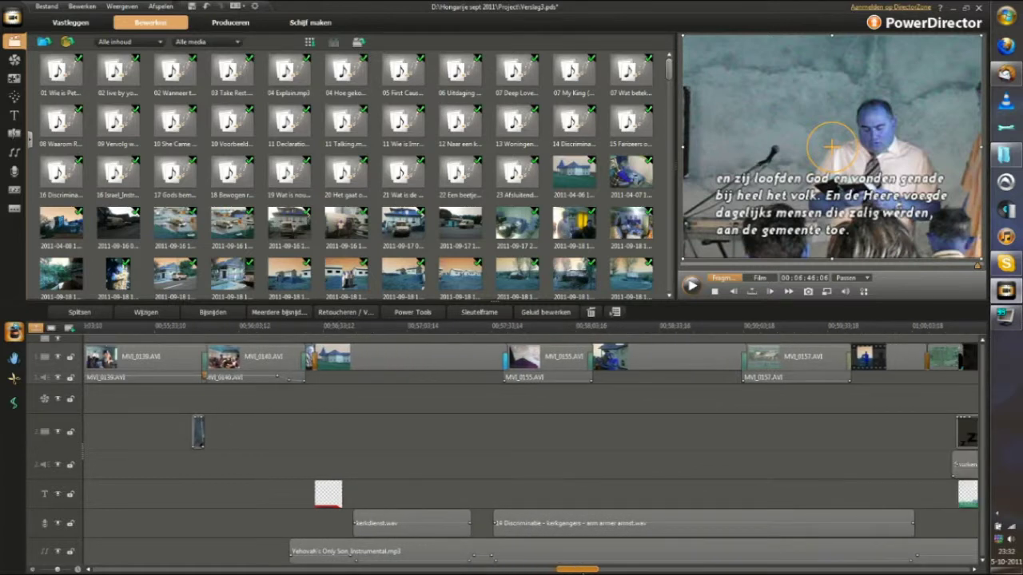
pyautogui.hscroll(3, 532, 447)
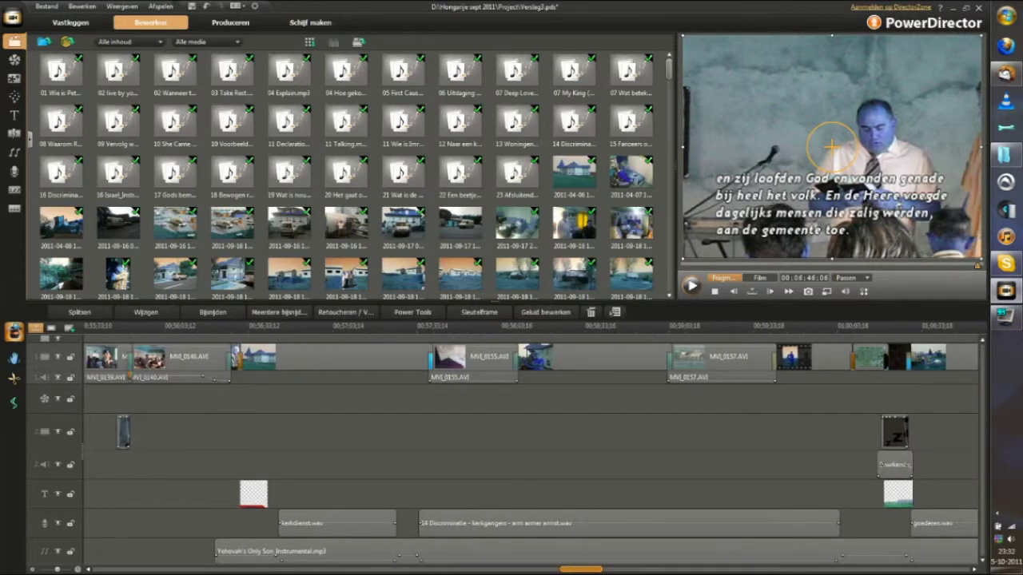
pyautogui.hscroll(-5, 532, 447)
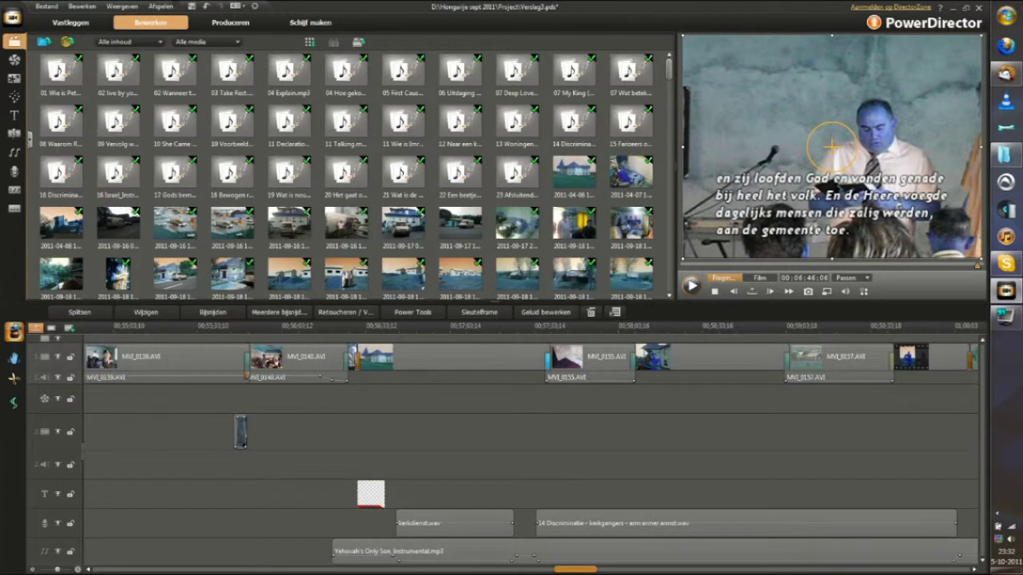
pyautogui.hscroll(20, 531, 448)
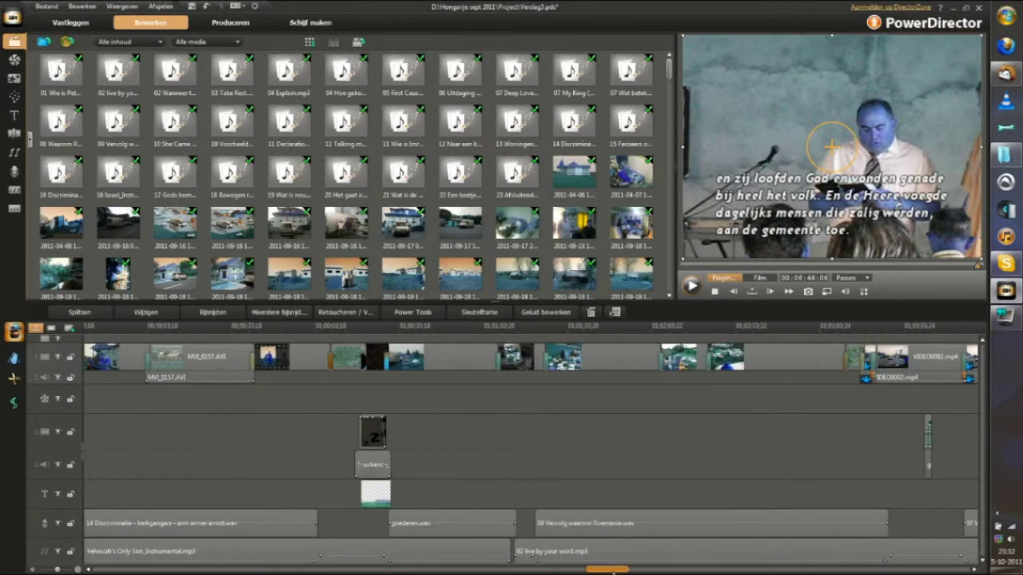
pyautogui.hscroll(15, 531, 447)
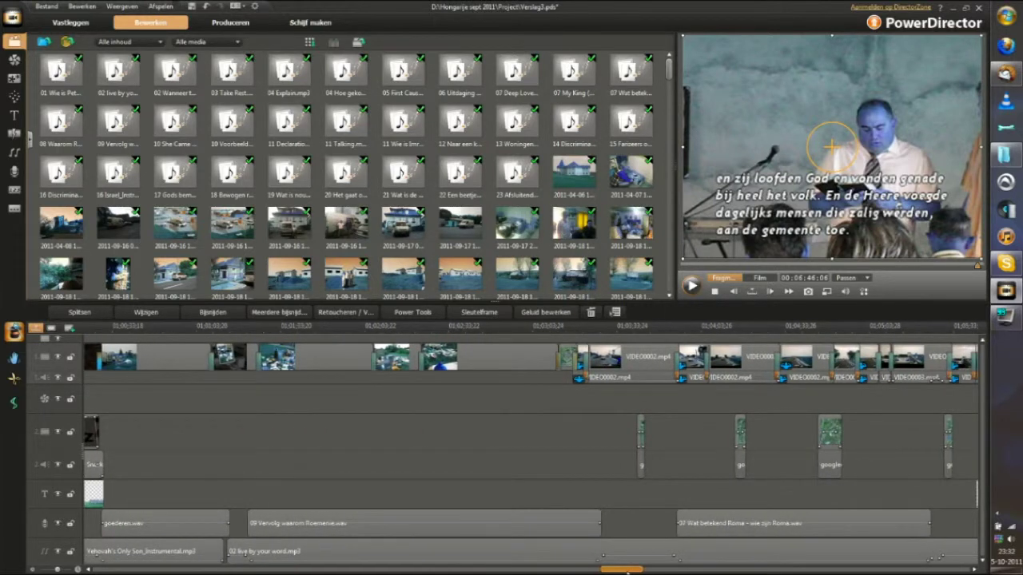
pyautogui.hscroll(-10, 532, 447)
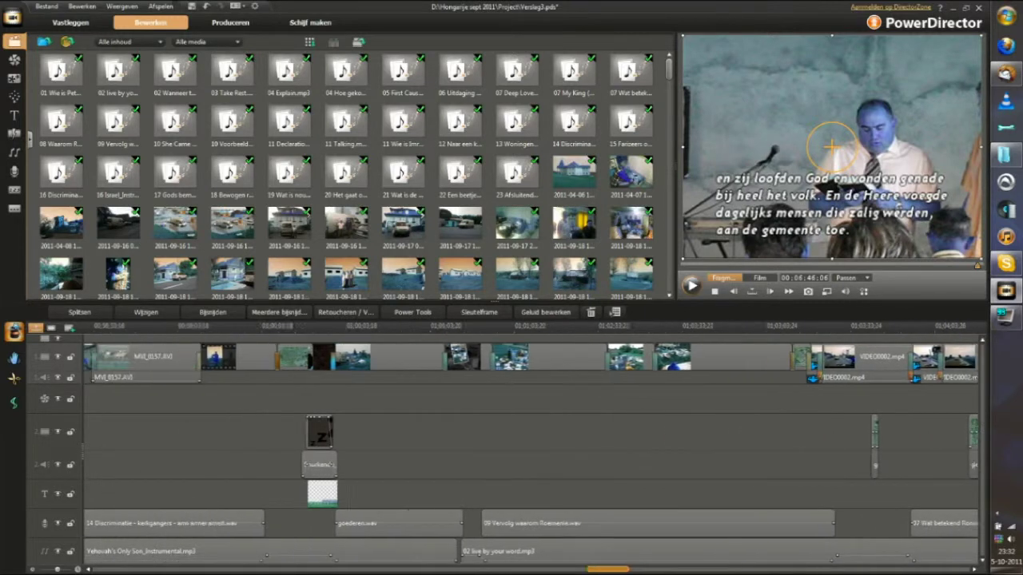
# Play the photo clip from about 01;01;33, above the 09 Vervolg waarom Roemenie.wav narration
pyautogui.click(465, 339)
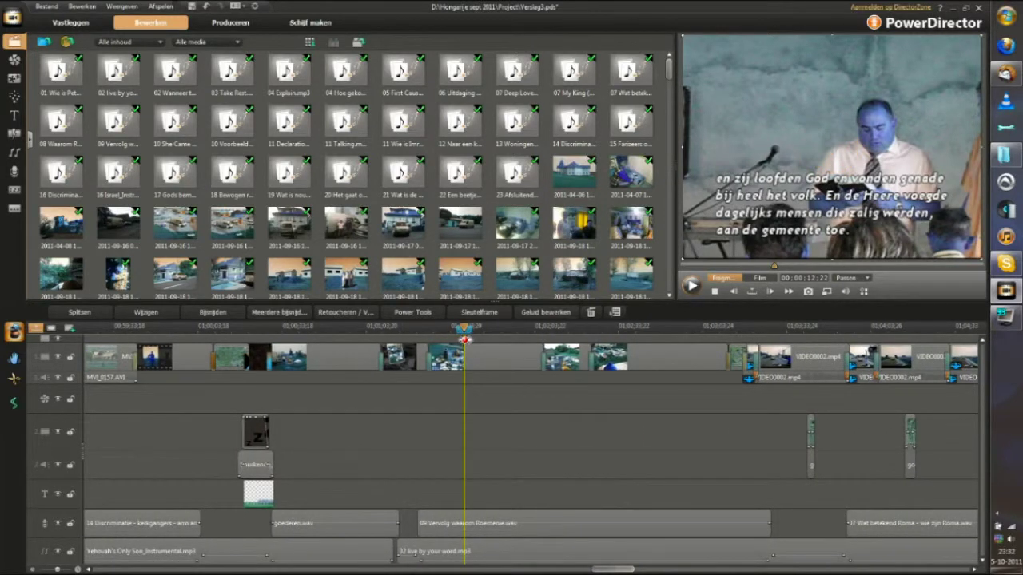
pyautogui.click(489, 358)
pyautogui.click(692, 285)
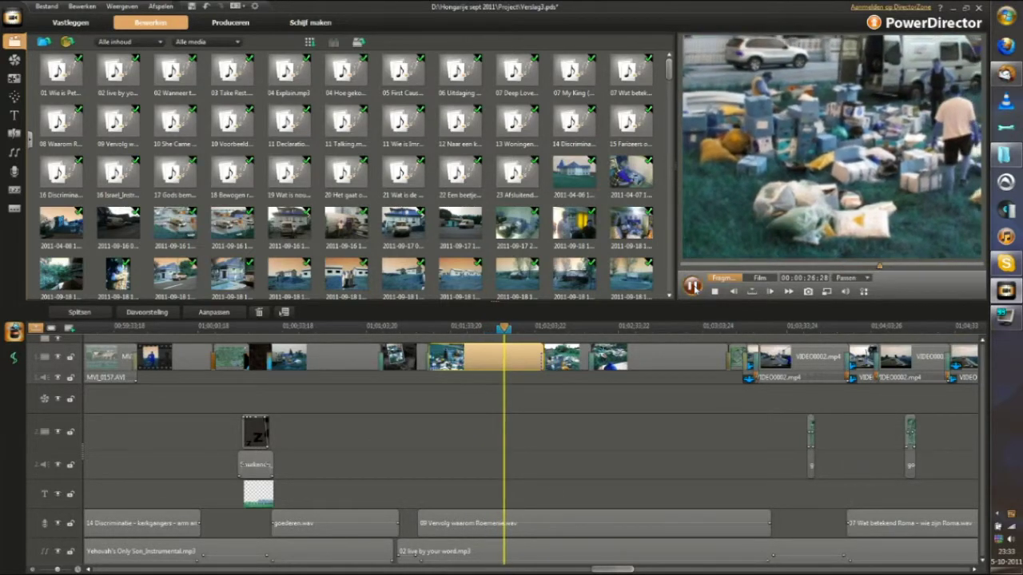
# Play the googleearth clip near the project's end from about 01;37;54 into the start of the CAST credits title
pyautogui.moveTo(610, 569); pyautogui.dragTo(910, 570)
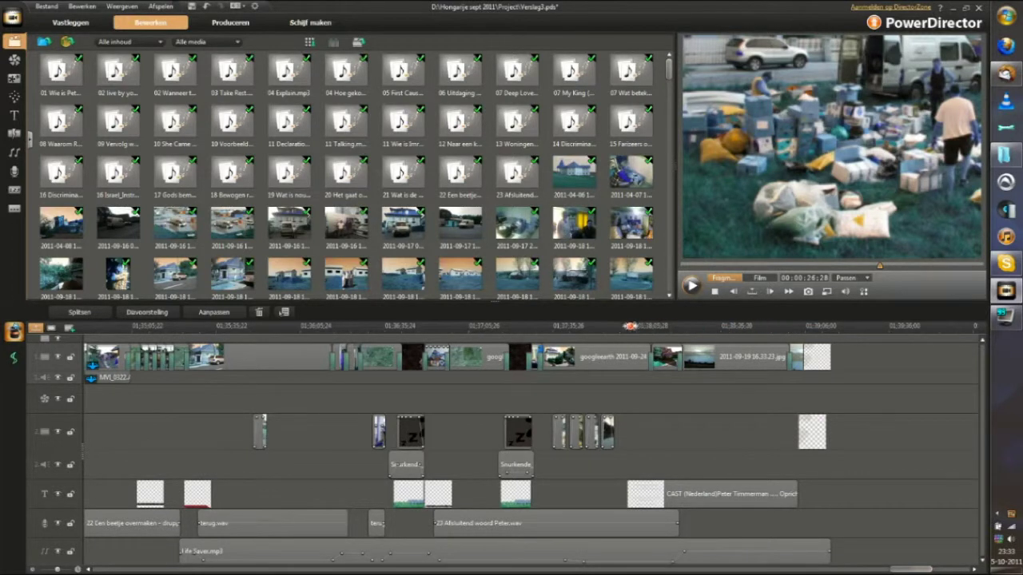
pyautogui.click(621, 326)
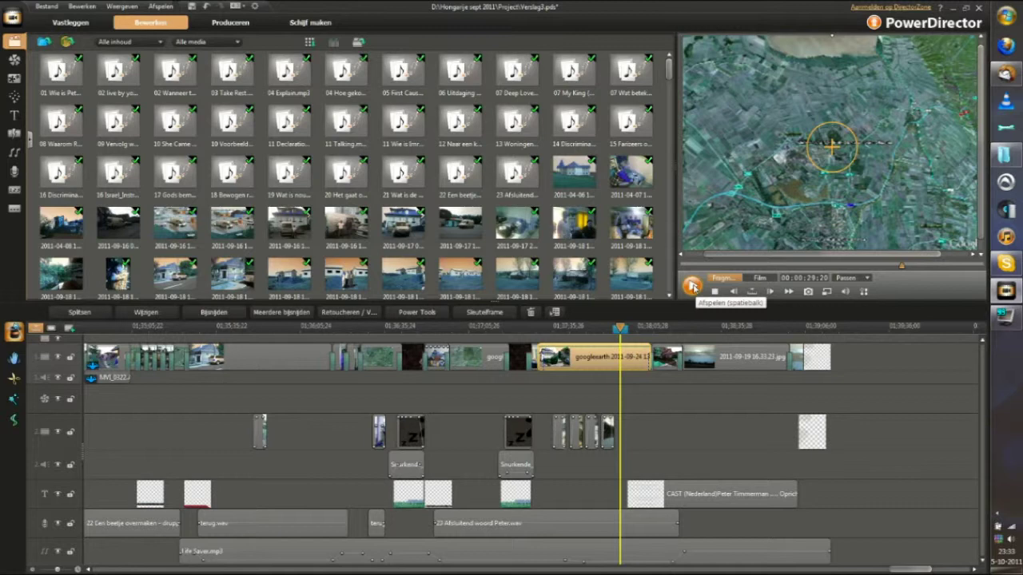
pyautogui.click(692, 286)
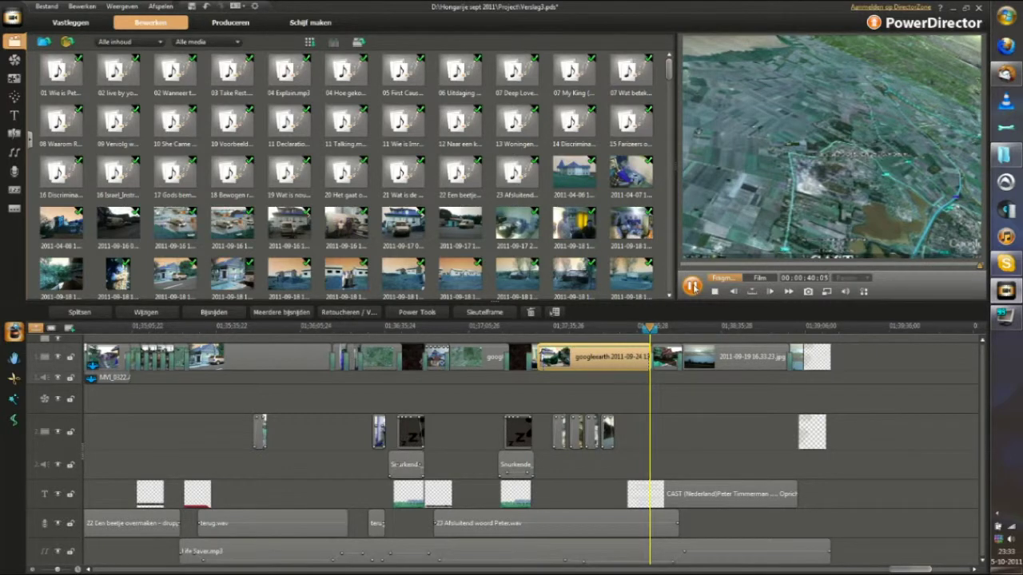
pyautogui.click(692, 286)
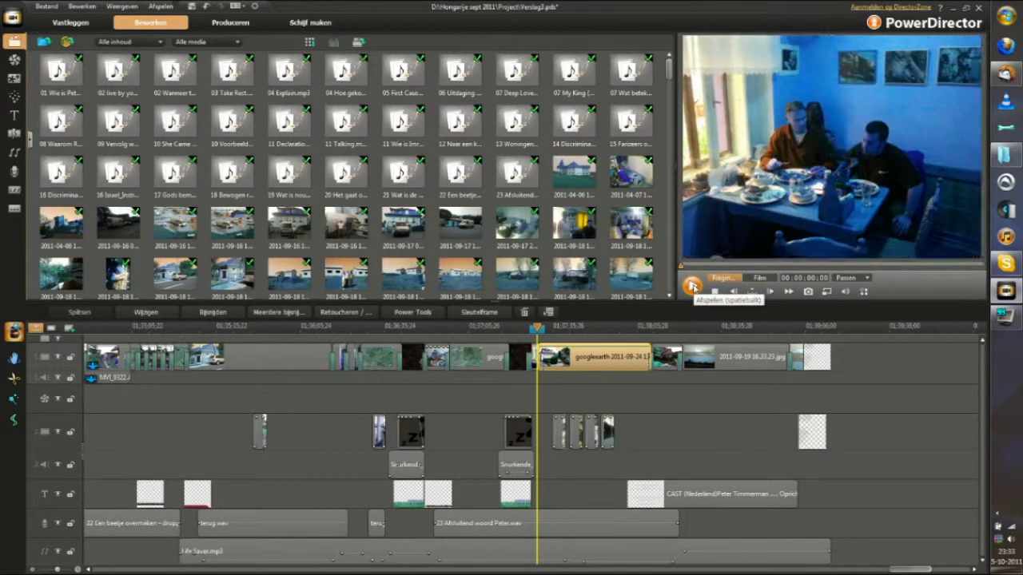